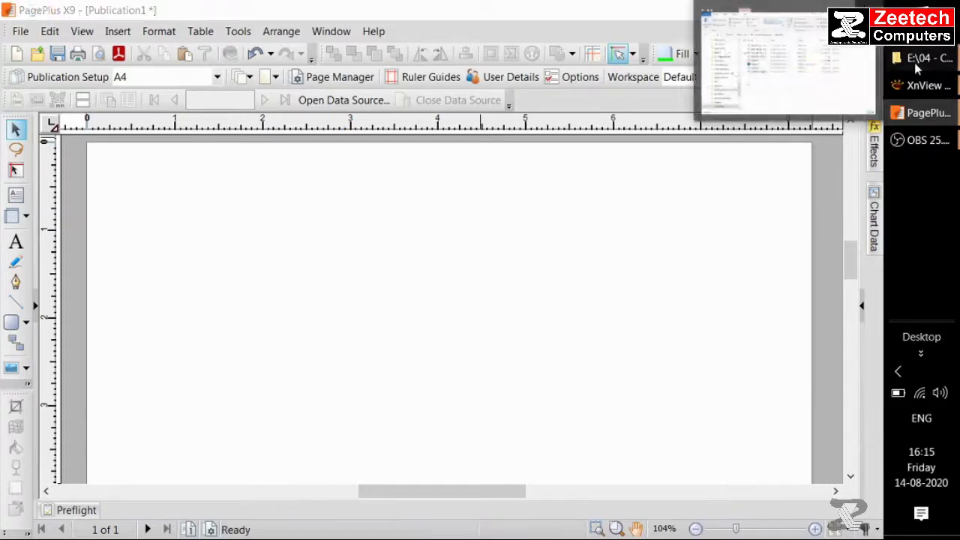
Switch to File Explorer and open the folder D:\01 - Delete\2020-08-14 to find the SathhoshiMatha_01 picture
left_click(919, 59)
key("super+e")
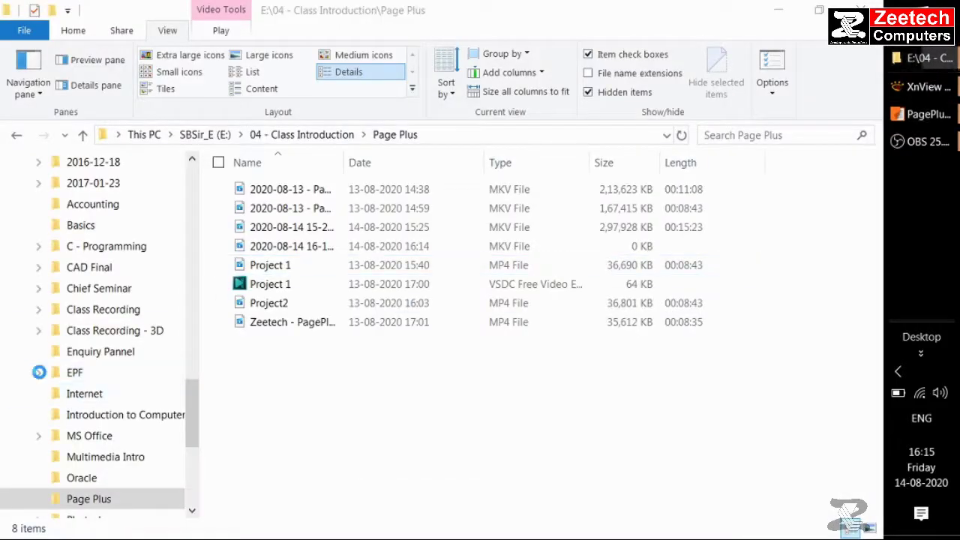
double_click(805, 379)
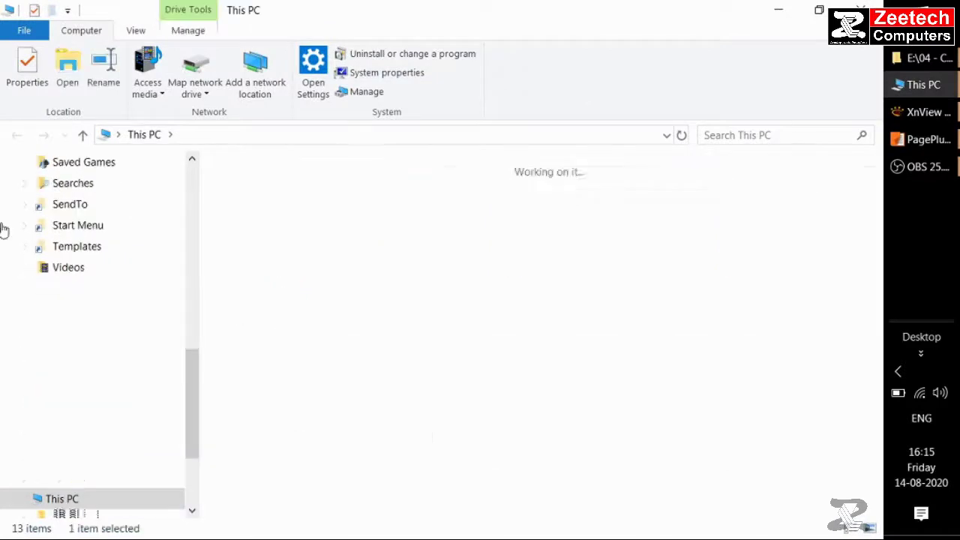
double_click(315, 189)
scroll(305, 220, "down", 9)
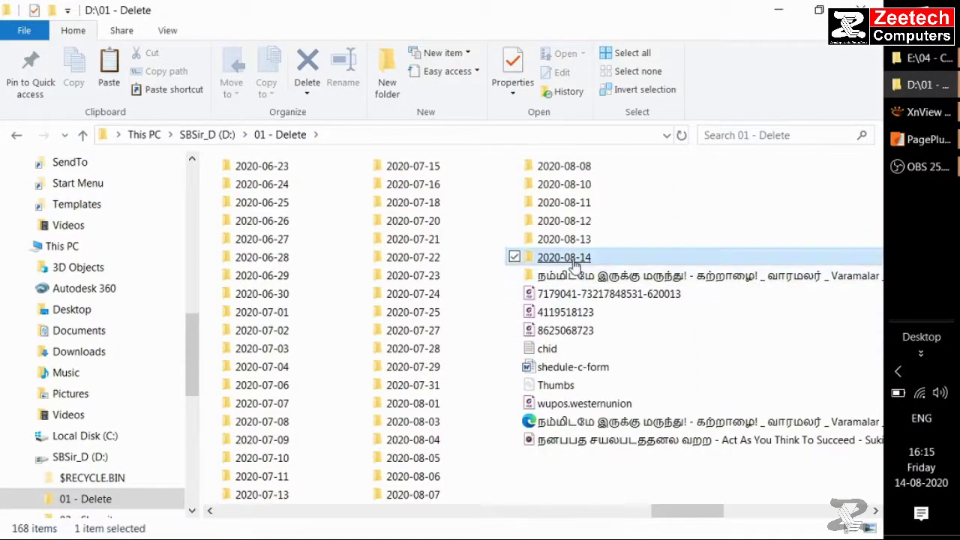
double_click(562, 257)
left_click(335, 161)
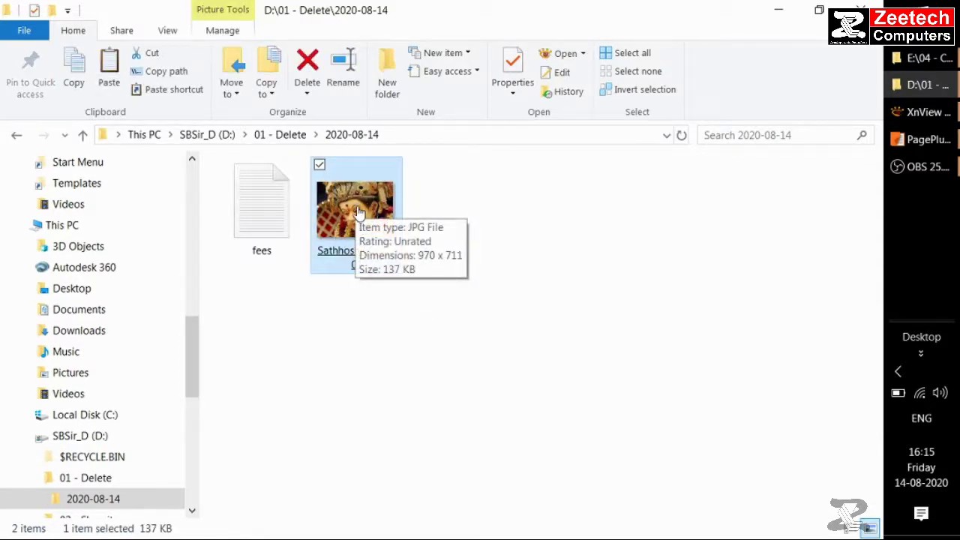
Bring the SathhoshiMatha_01 picture into the PagePlus publication and place it at the page's top-left corner
left_click_drag(357, 209, 311, 360)
scroll(328, 195, "down", 5)
left_click_drag(292, 255, 352, 284)
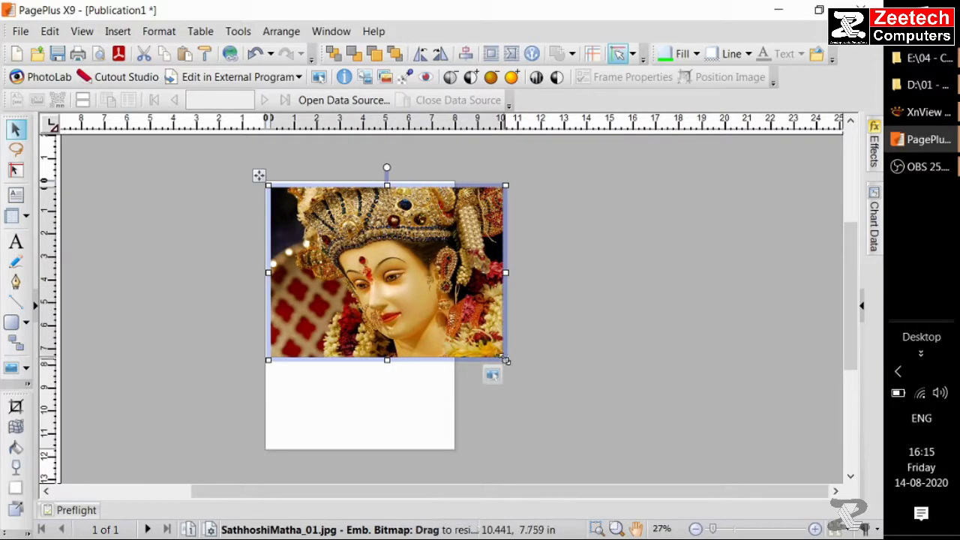
Scale the picture down proportionally to about 7.6 in wide so it fits inside the page width
left_click_drag(505, 360, 451, 314)
scroll(377, 255, "up", 2)
scroll(114, 313, "up", 1)
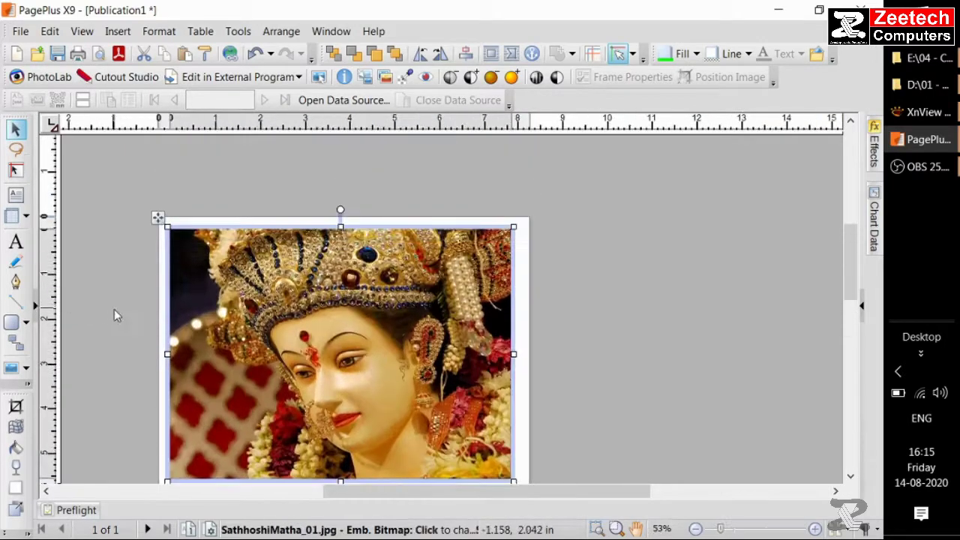
scroll(138, 379, "down", 1)
scroll(139, 379, "up", 1)
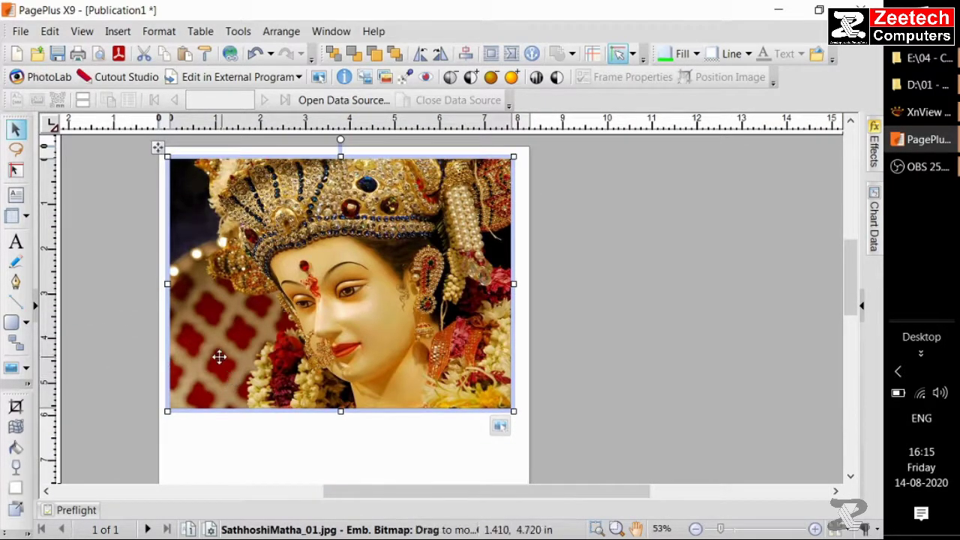
left_click_drag(218, 358, 221, 357)
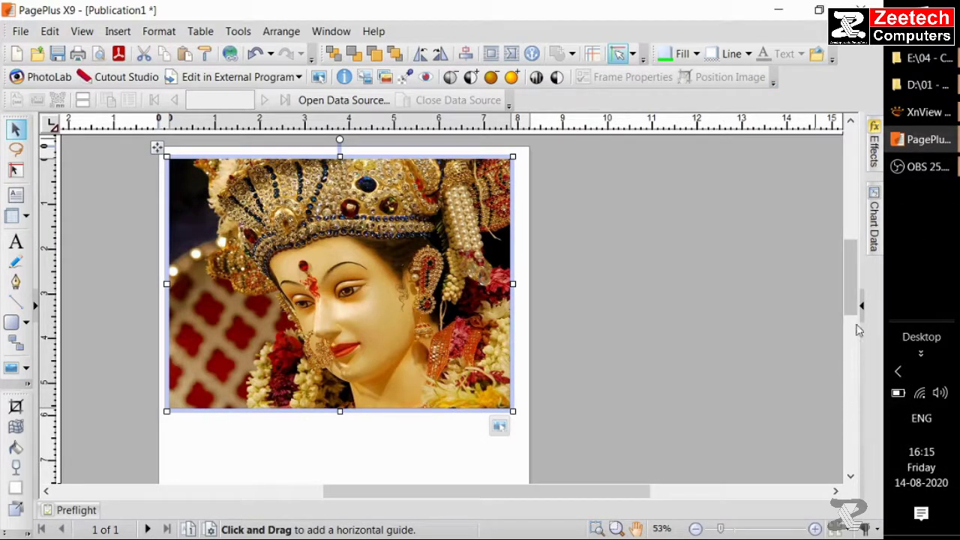
Toggle the collapsed studio panels open and closed, leaving them expanded beside the page
left_click(862, 306)
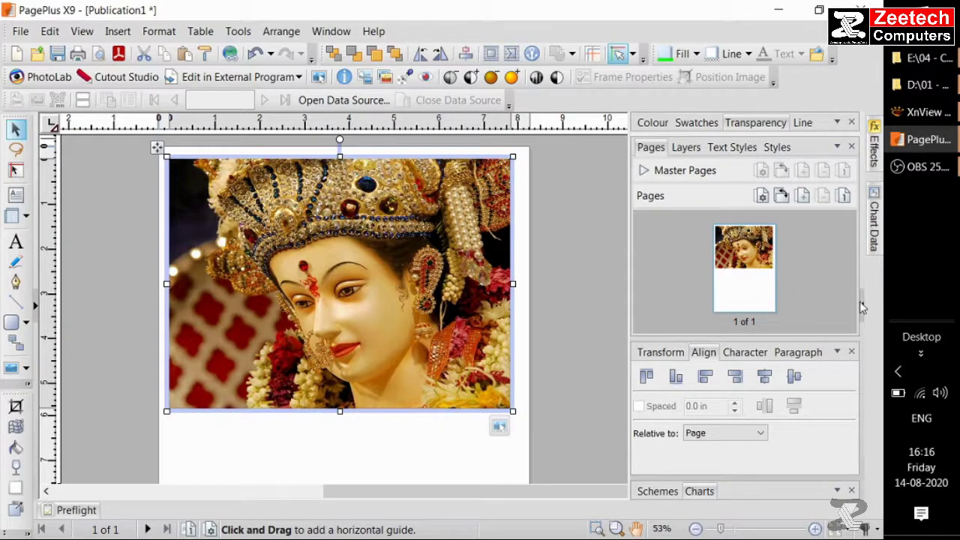
left_click(862, 310)
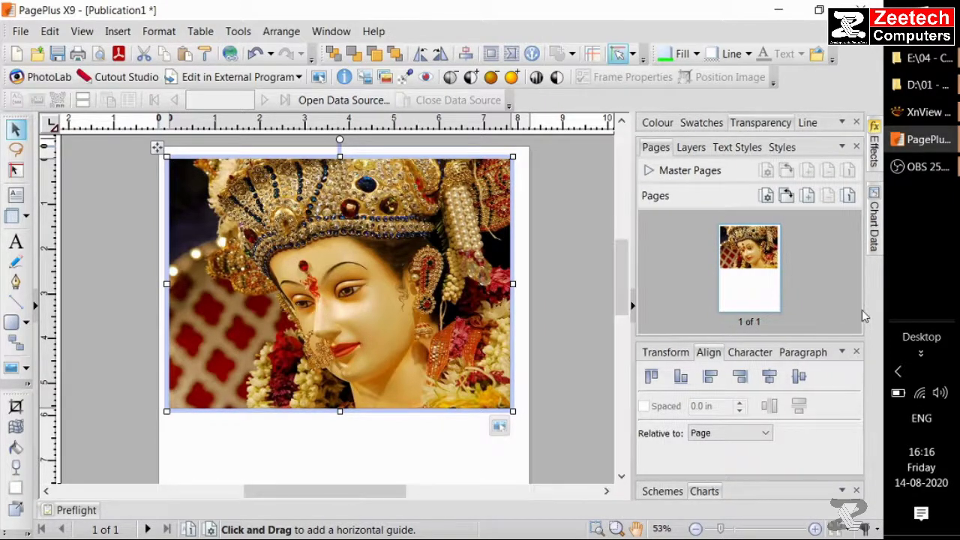
left_click(633, 316)
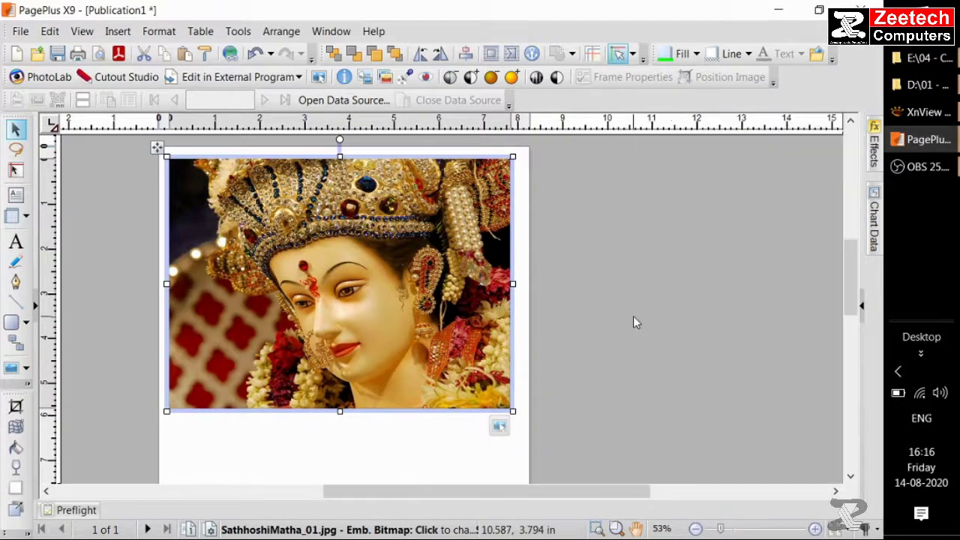
left_click(862, 312)
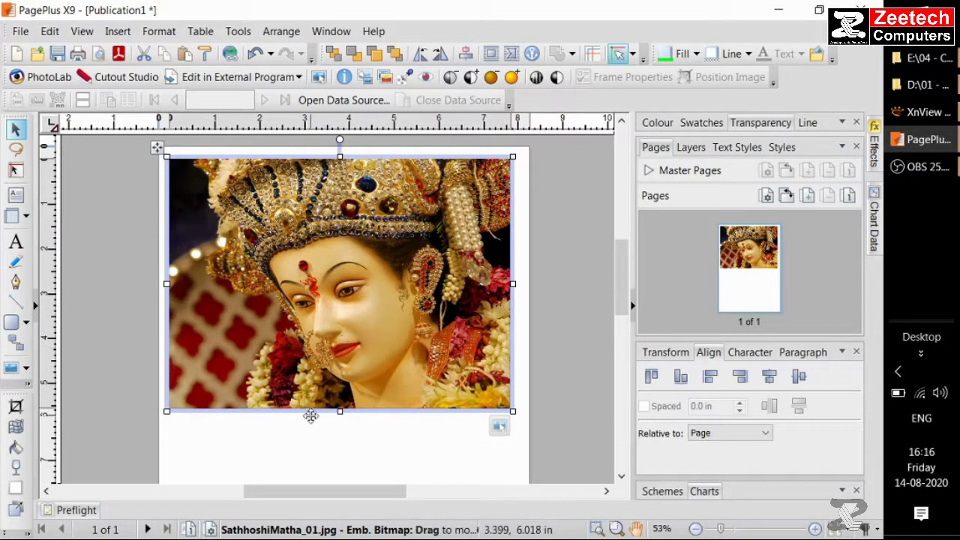
Centre the picture horizontally relative to the page
left_click(328, 453)
left_click(328, 325)
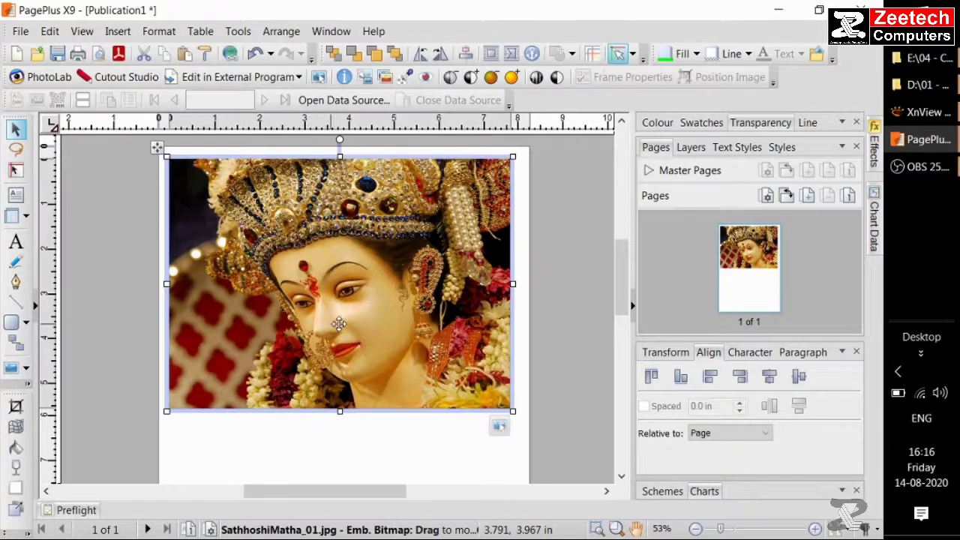
left_click(411, 459)
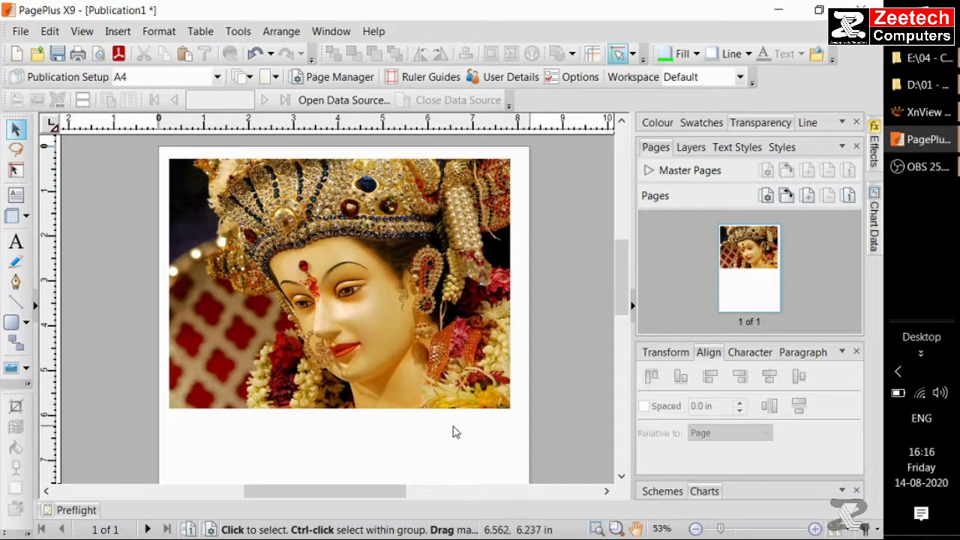
left_click(396, 307)
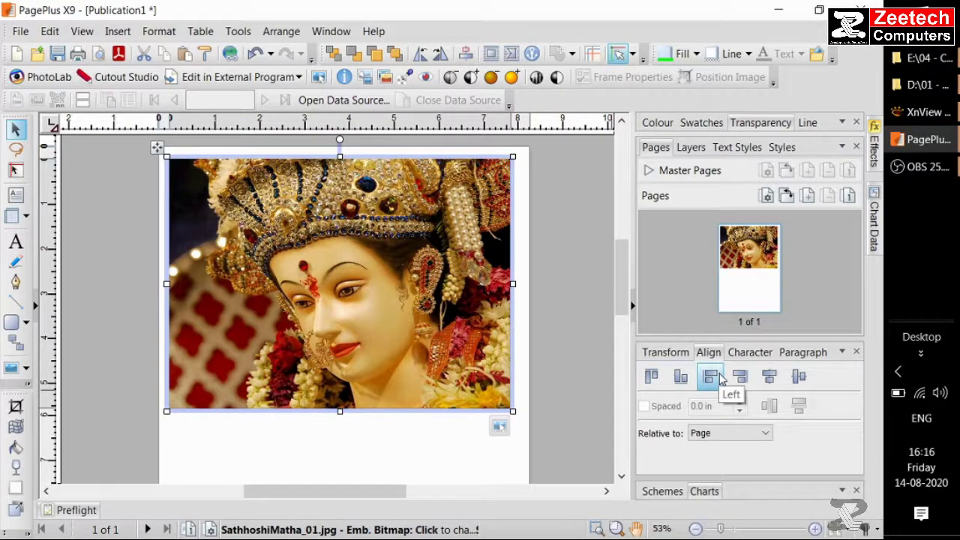
left_click(769, 382)
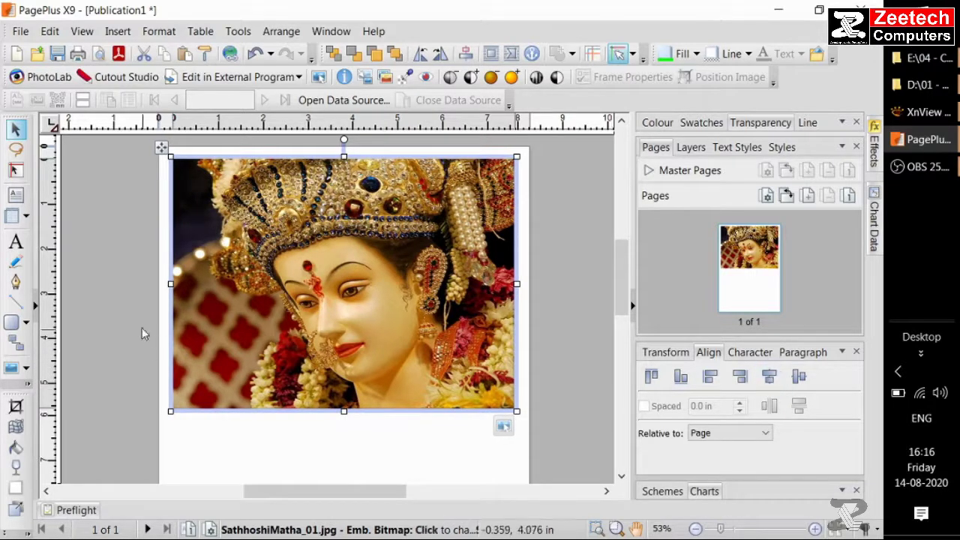
Collapse the studio panels and reselect the picture with the Pointer Tool
left_click(556, 318)
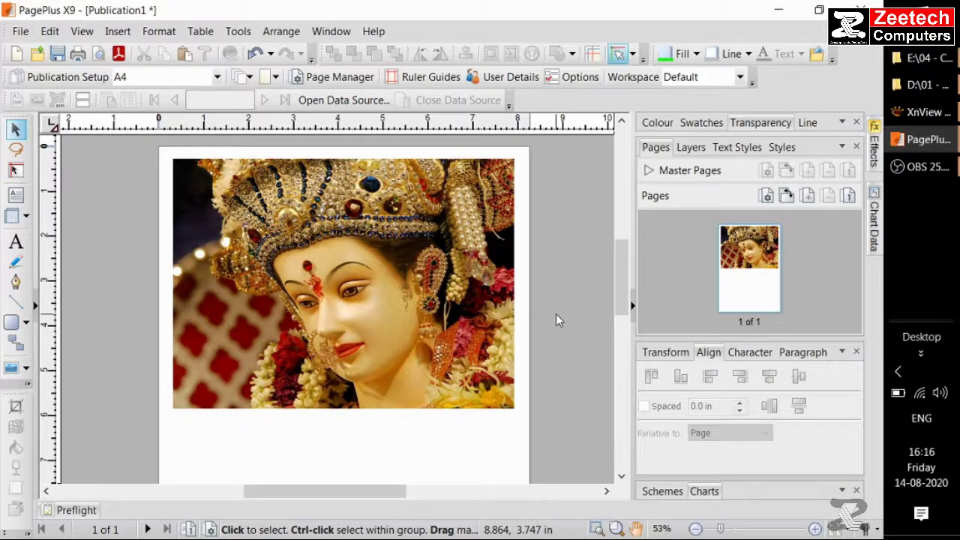
left_click(333, 276)
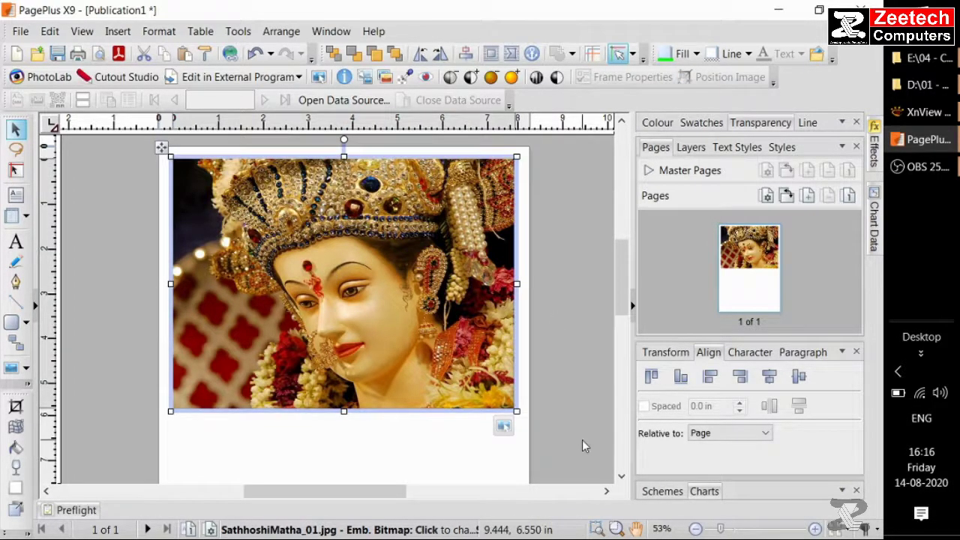
left_click(633, 304)
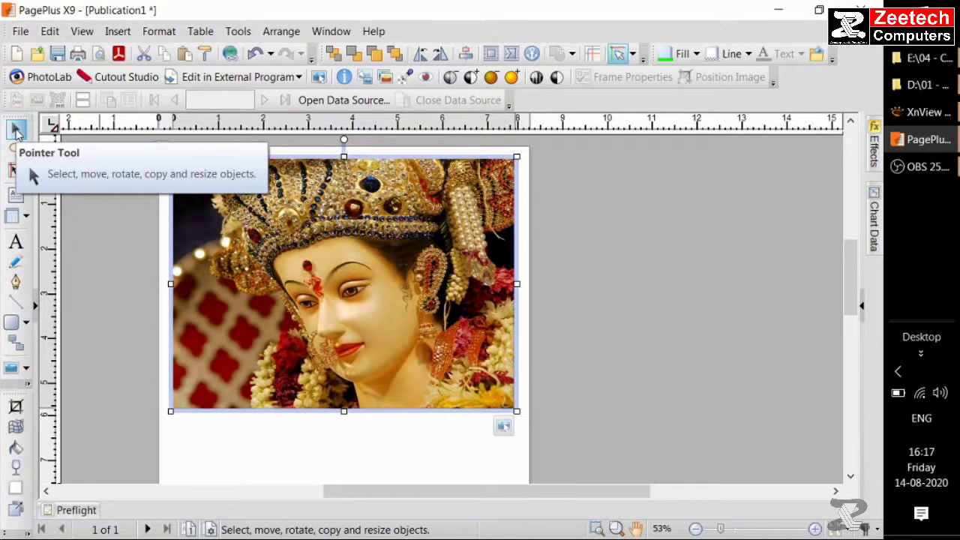
left_click(341, 439)
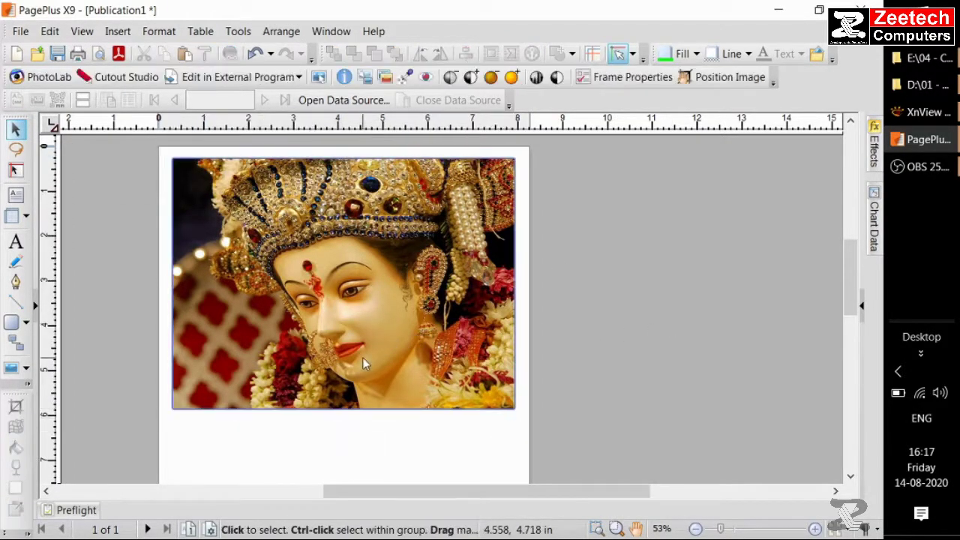
left_click(363, 364)
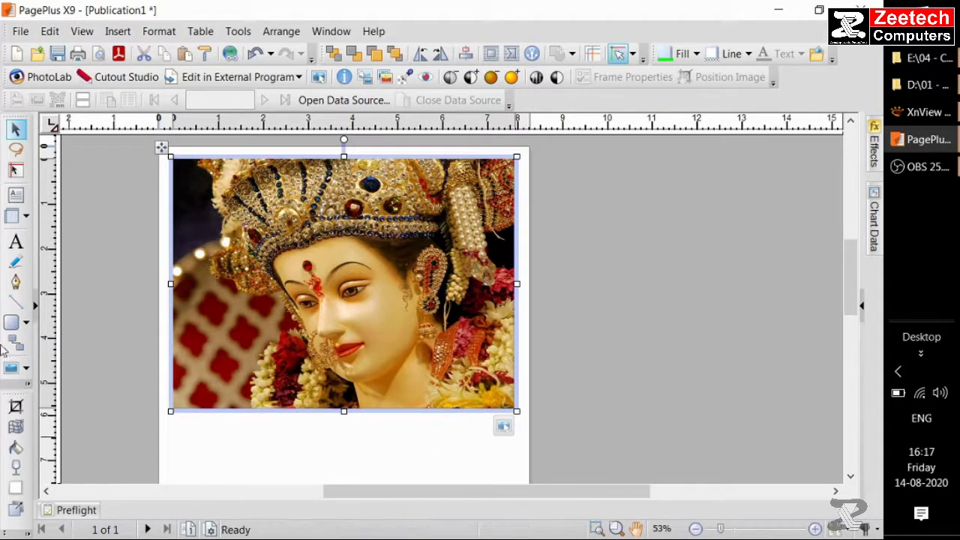
Draw a Quick Rectangle about 2.2 in wide and 1.2 in tall on the empty page area below the picture
left_click(12, 323)
scroll(252, 382, "down", 1)
left_click_drag(245, 376, 346, 435)
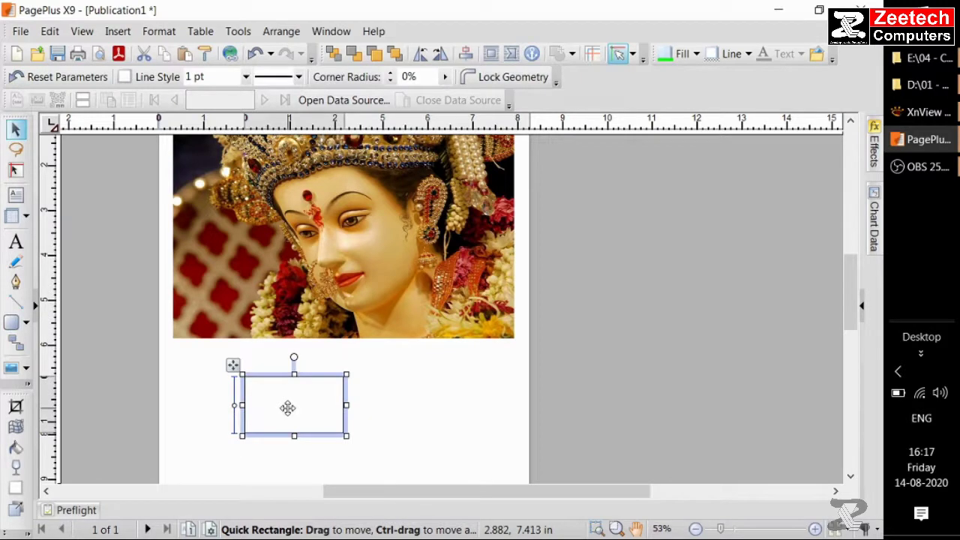
Move the rectangle closer to the picture's lower-left part and shrink it to about 1.2 by 1 in
left_click(426, 199)
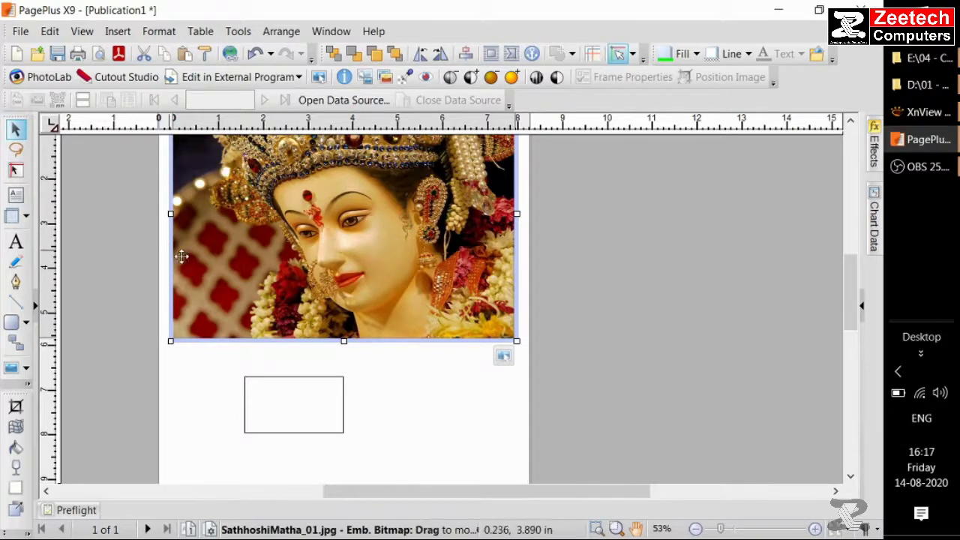
left_click(291, 403)
left_click_drag(292, 403, 246, 390)
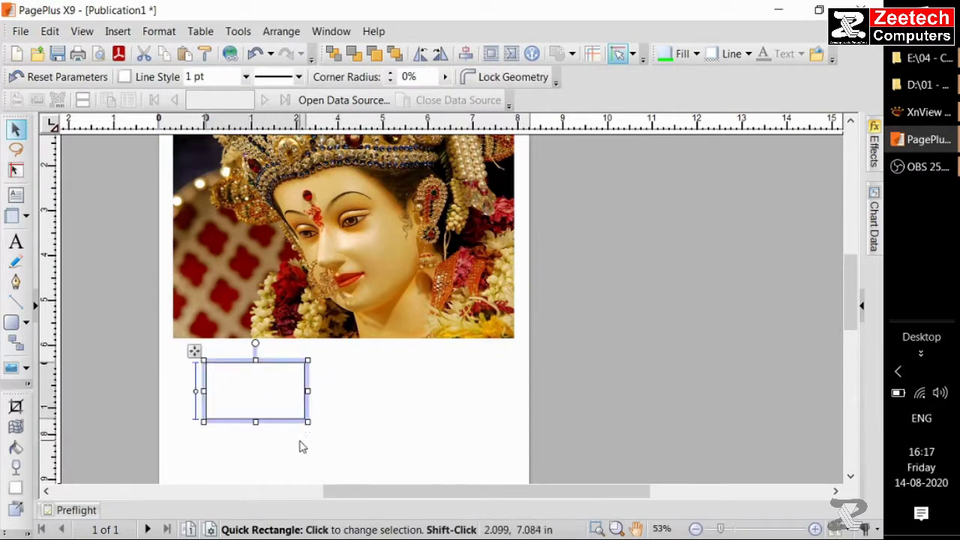
left_click_drag(309, 423, 266, 410)
scroll(274, 405, "down", 1)
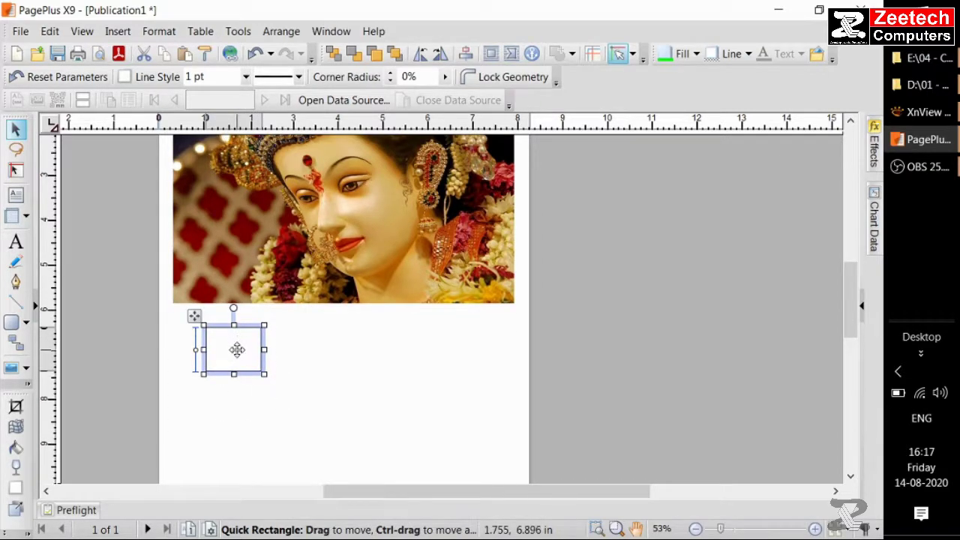
Try copying the small rectangle diagonally below itself, deleting the copy each time, twice in total
left_click_drag(238, 357, 303, 376)
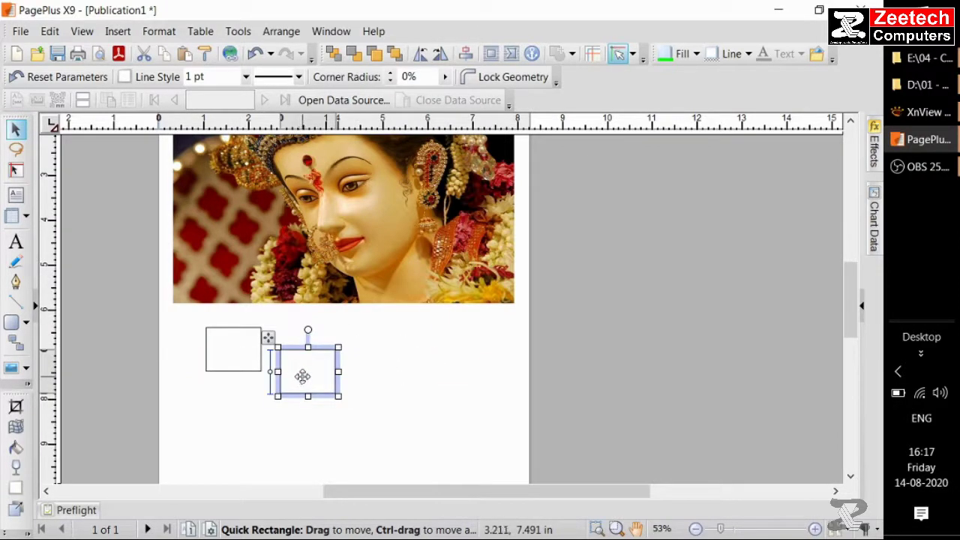
key("Delete")
left_click(253, 353)
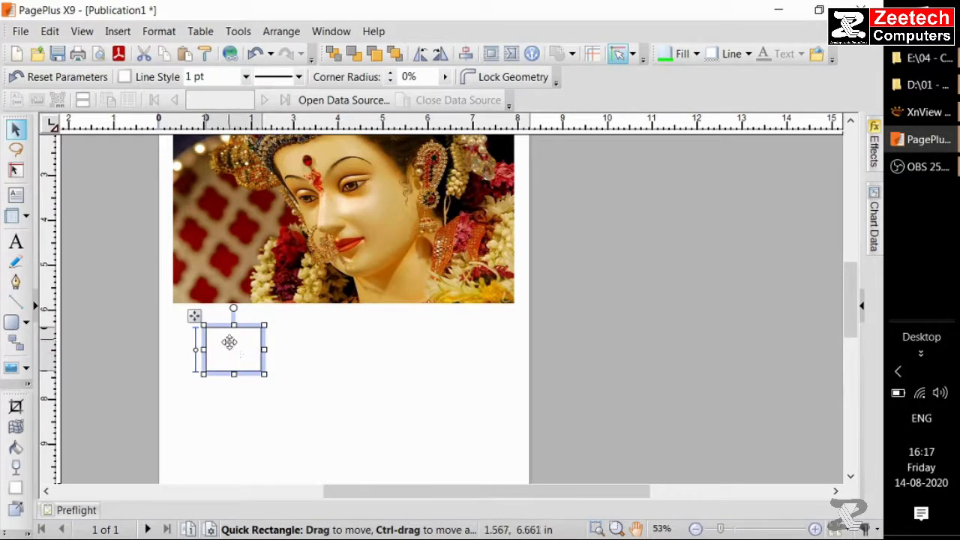
left_click_drag(229, 342, 290, 387)
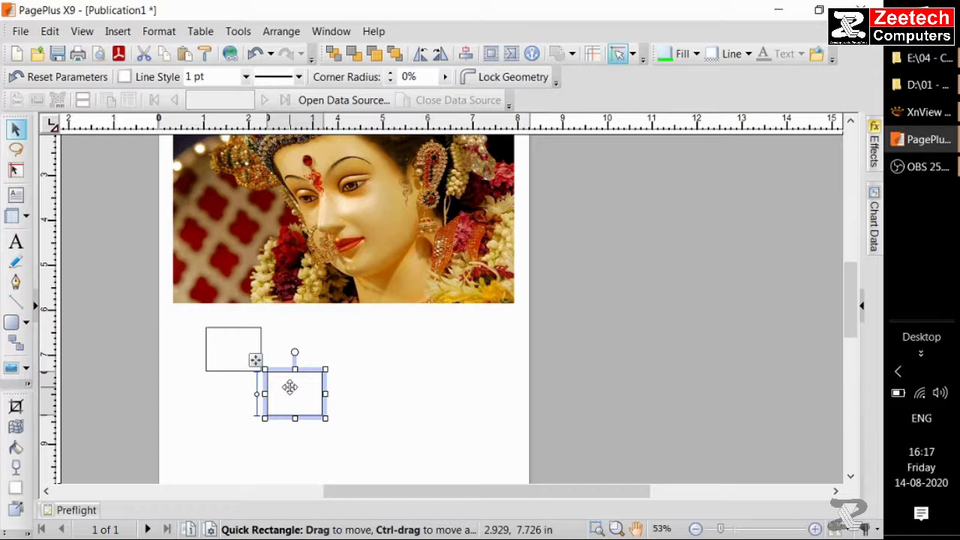
key("Delete")
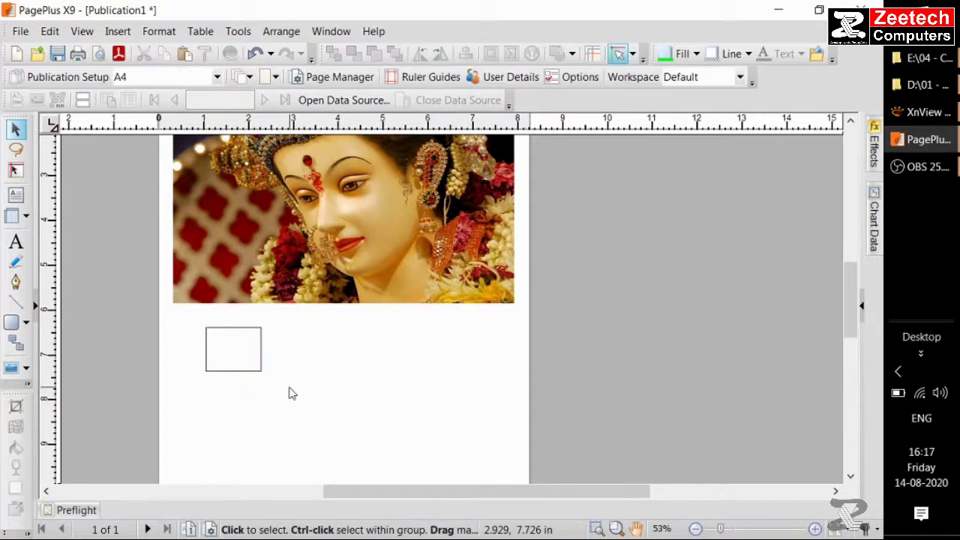
Duplicate the small rectangle repeatedly, scattering seven copies over the empty page area below the picture
left_click(228, 362)
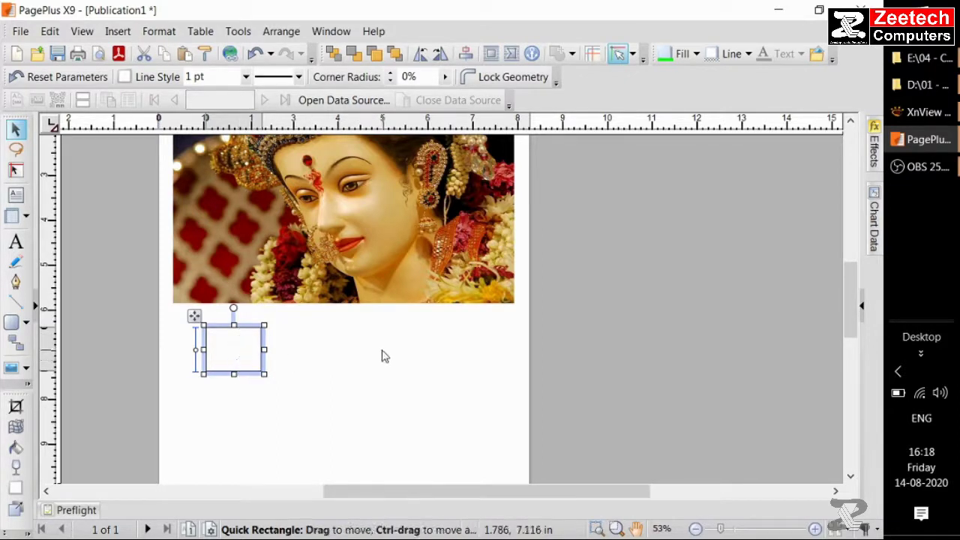
scroll(274, 372, "down", 1)
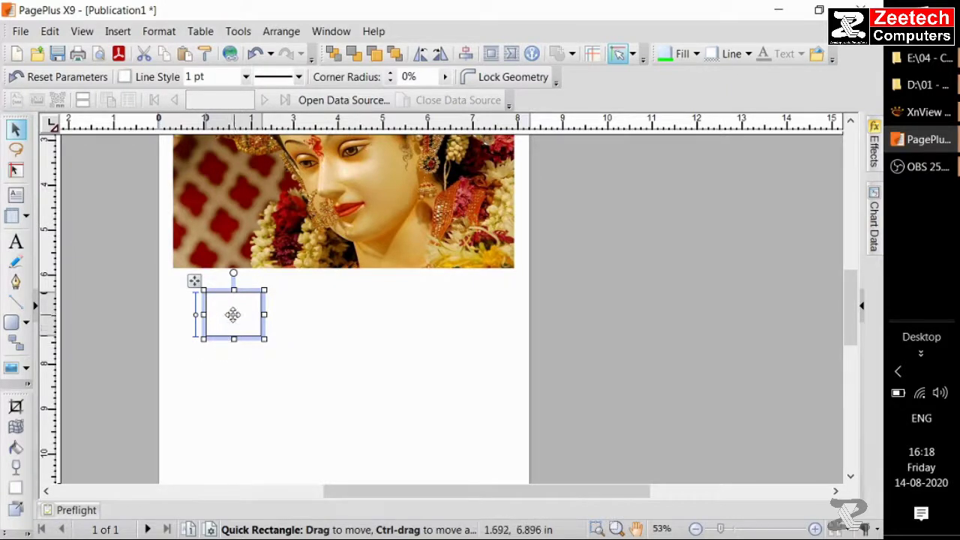
left_click_drag(235, 306, 236, 320)
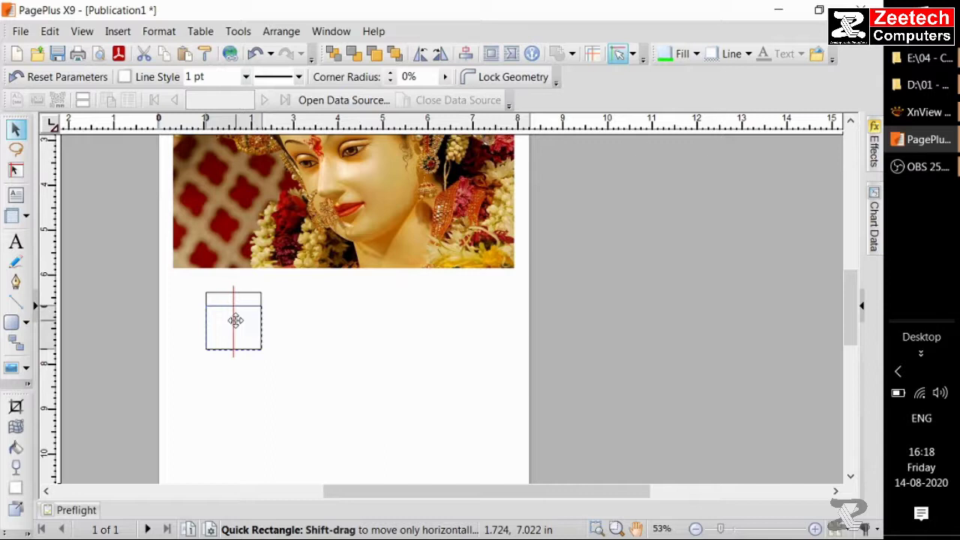
left_click_drag(236, 320, 305, 361)
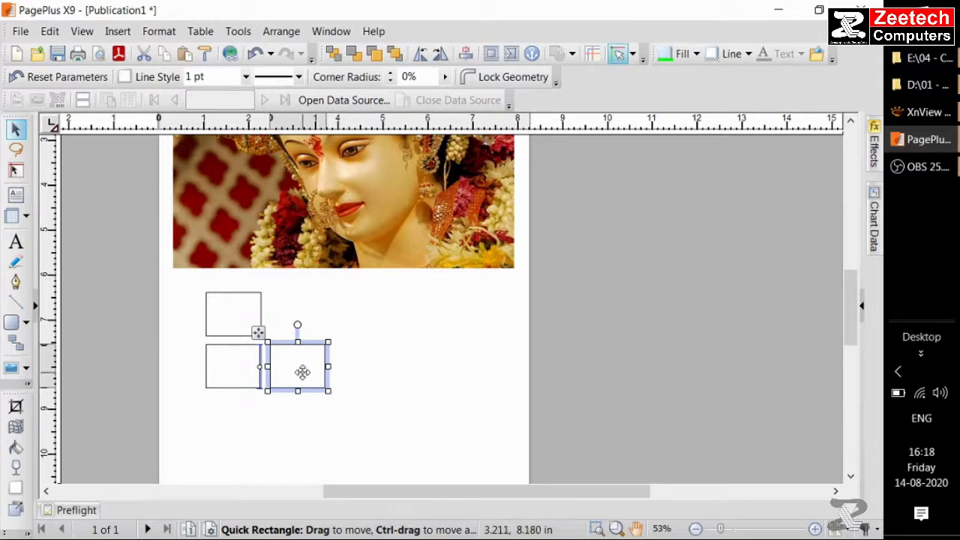
left_click_drag(299, 360, 402, 413)
left_click_drag(281, 373, 249, 447)
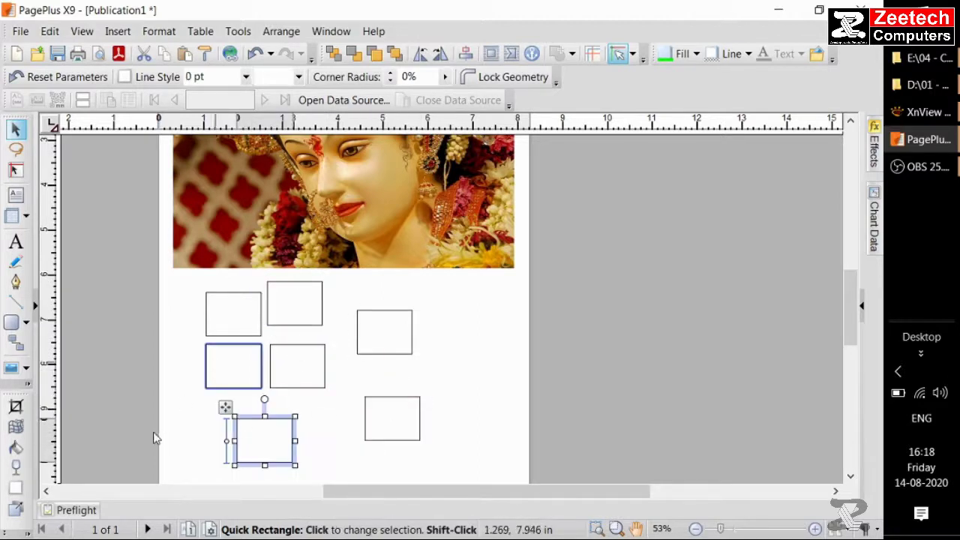
left_click_drag(225, 402, 458, 361)
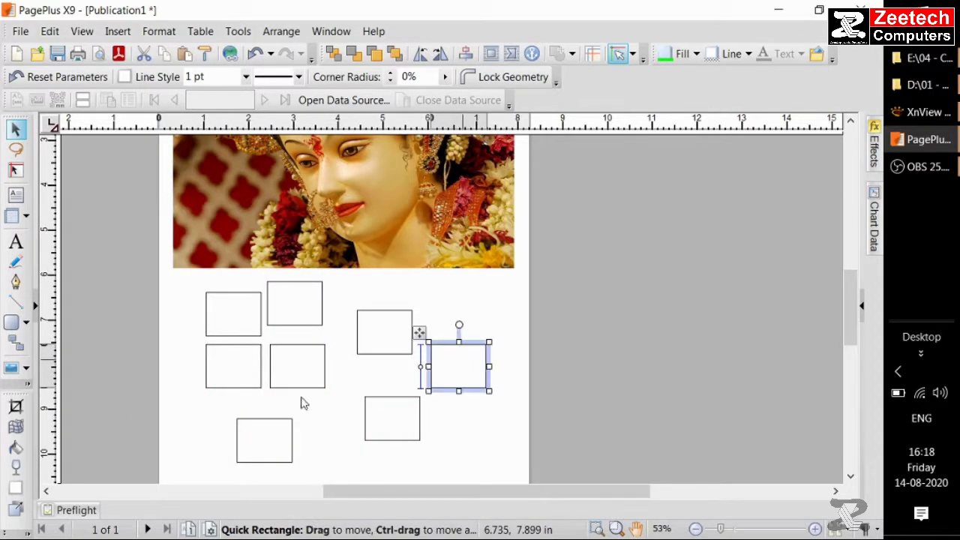
Reposition the four upper-left rectangles below the picture, shifting each slightly right and down from its current spot
left_click(307, 355)
left_click_drag(307, 356, 312, 387)
left_click(246, 376)
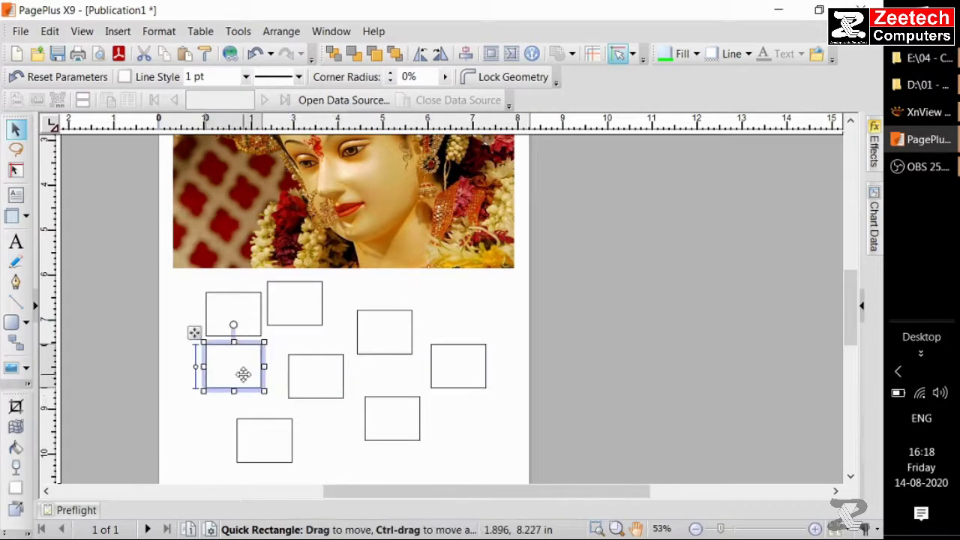
left_click_drag(247, 365, 253, 375)
left_click_drag(239, 331, 246, 341)
left_click_drag(272, 303, 316, 312)
left_click(307, 307)
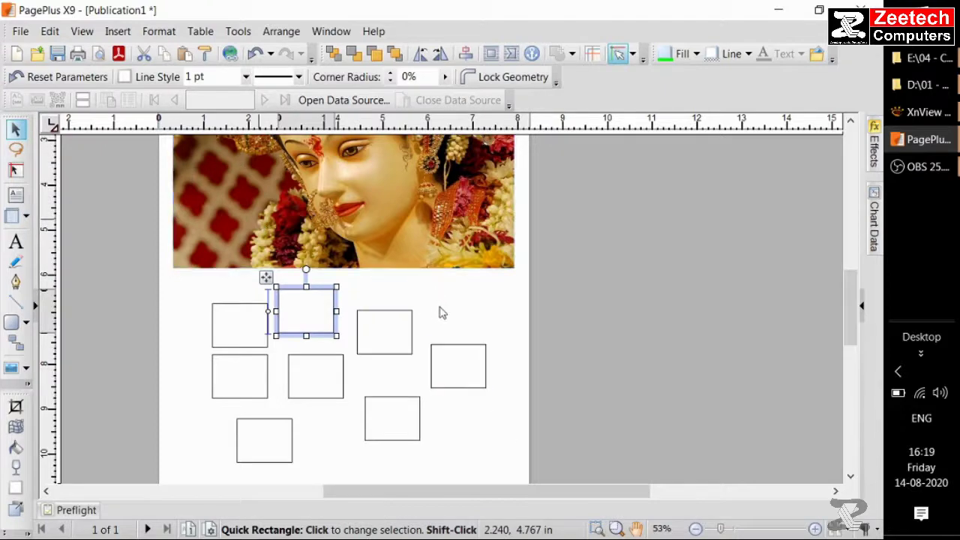
left_click_drag(441, 308, 218, 264)
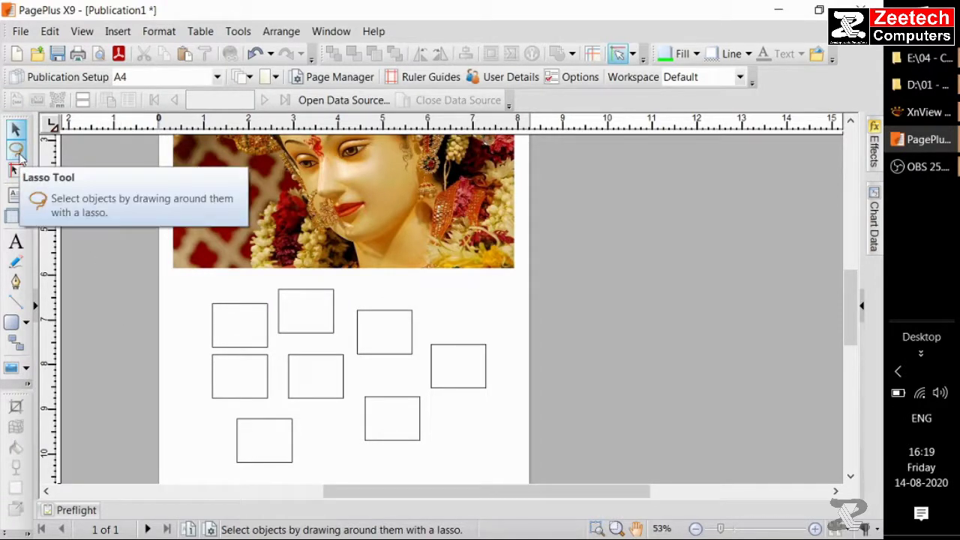
Use the Lasso Tool to select the topmost rectangle by drawing around it, clear the selection, repeat the lasso, and deselect again
left_click(17, 151)
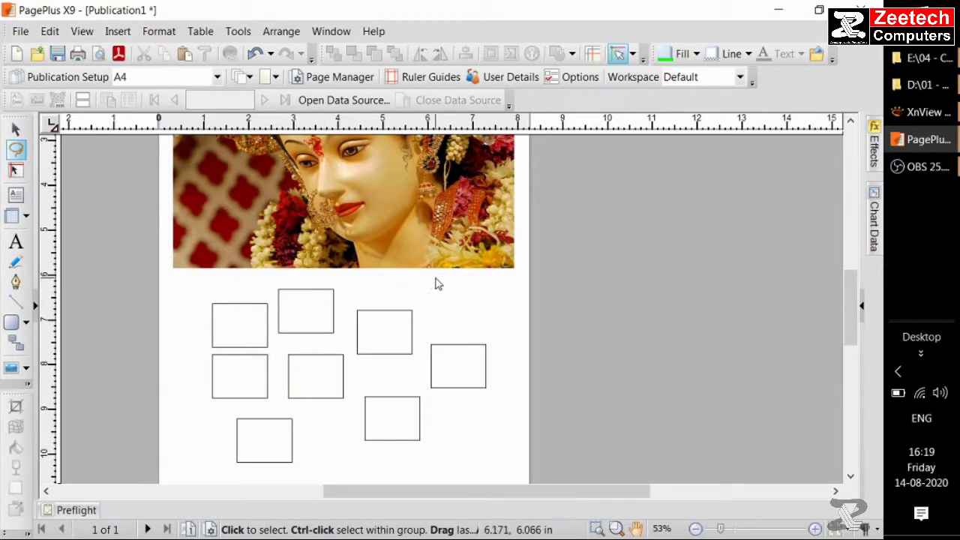
mouse_move(355, 283)
left_mouse_down()
mouse_move(341, 348)
mouse_move(301, 357)
mouse_move(280, 349)
mouse_move(239, 316)
mouse_move(226, 251)
mouse_move(287, 246)
left_mouse_up()
left_click_drag(345, 261, 349, 278)
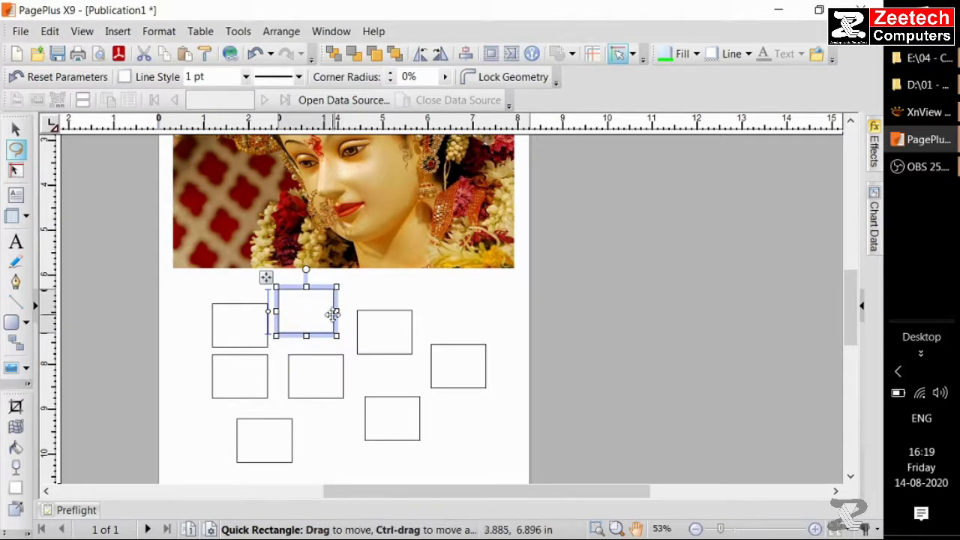
left_click(155, 274)
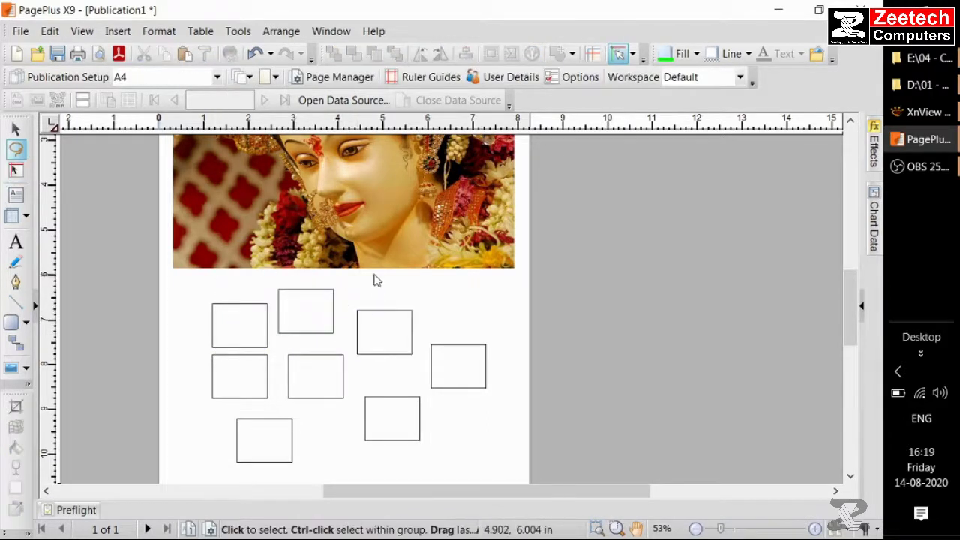
mouse_move(370, 276)
left_mouse_down()
mouse_move(329, 340)
mouse_move(280, 355)
mouse_move(240, 337)
mouse_move(223, 274)
left_mouse_up()
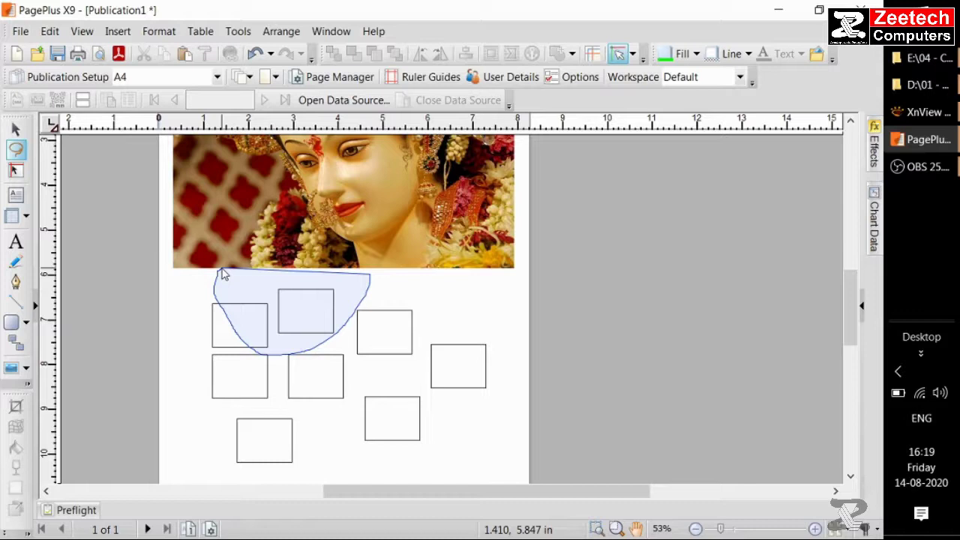
left_click_drag(223, 275, 339, 281)
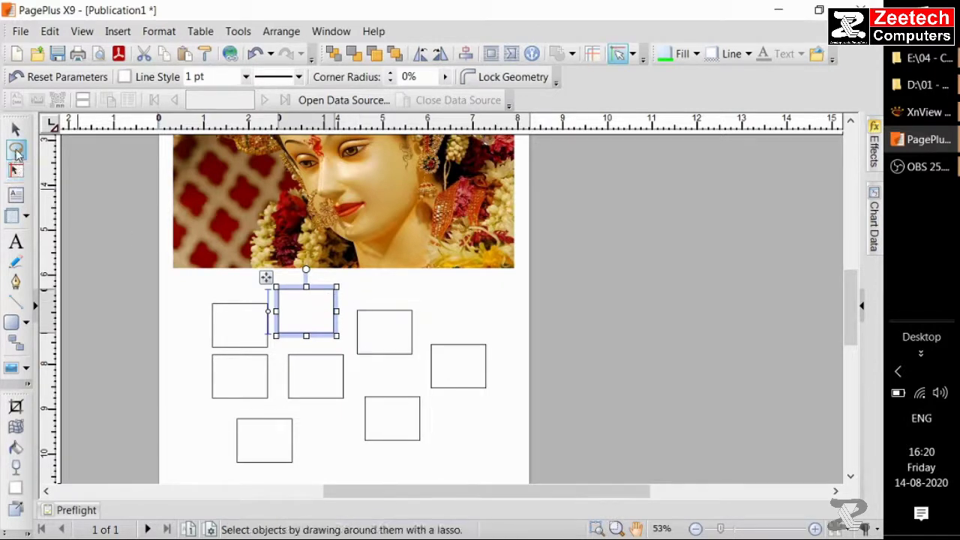
left_click(393, 301)
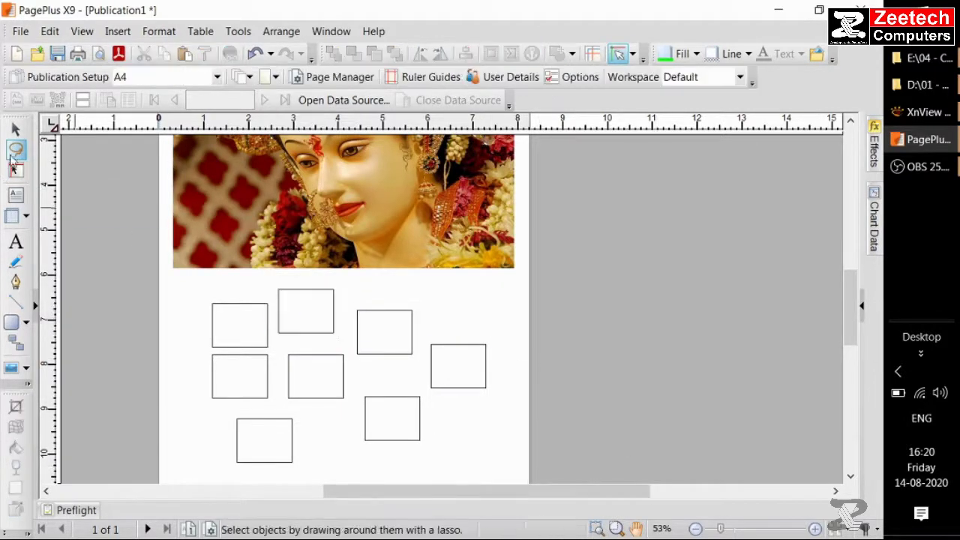
Lasso the topmost rectangle together with its left neighbour, then clear the selection
left_click(16, 150)
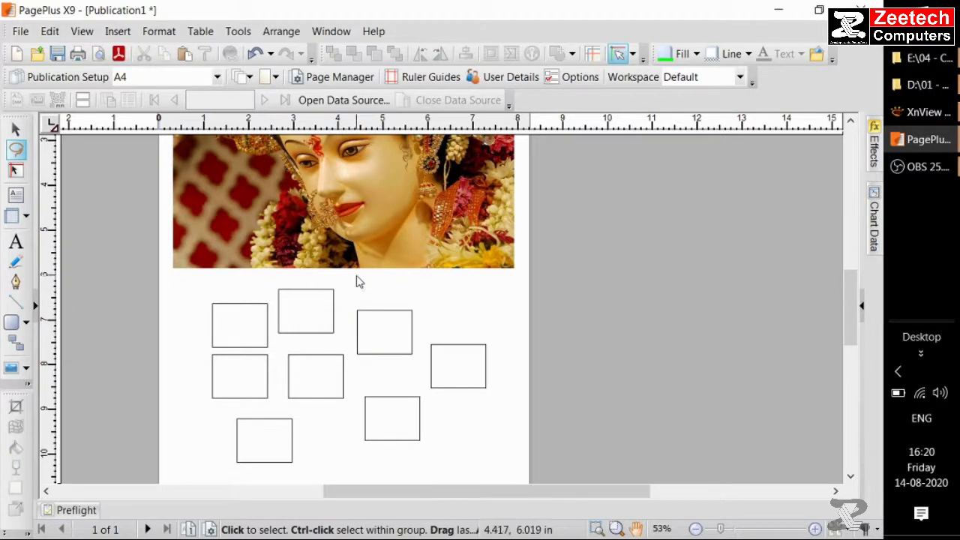
mouse_move(356, 282)
left_mouse_down()
mouse_move(315, 367)
mouse_move(275, 385)
mouse_move(197, 362)
mouse_move(147, 334)
mouse_move(125, 303)
mouse_move(133, 278)
mouse_move(176, 268)
mouse_move(355, 275)
left_mouse_up()
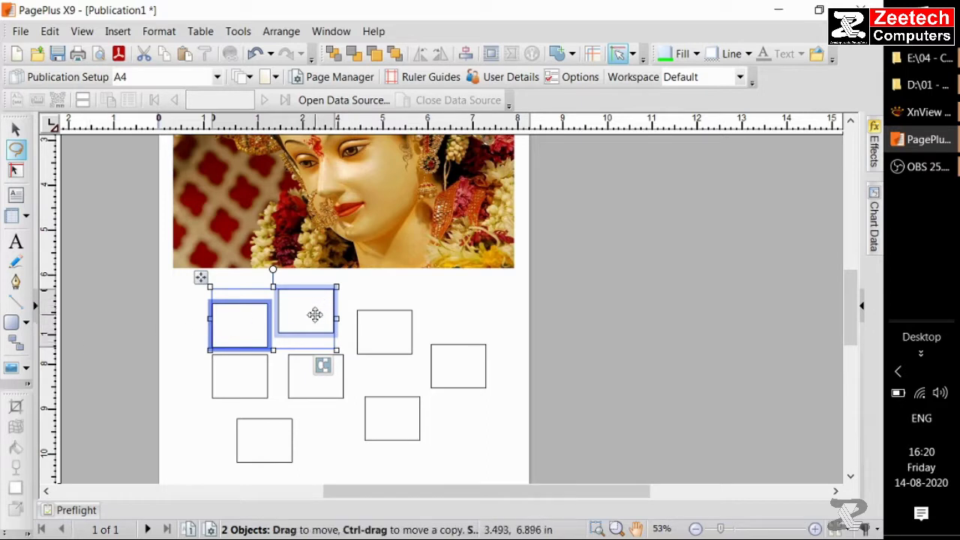
left_click(153, 315)
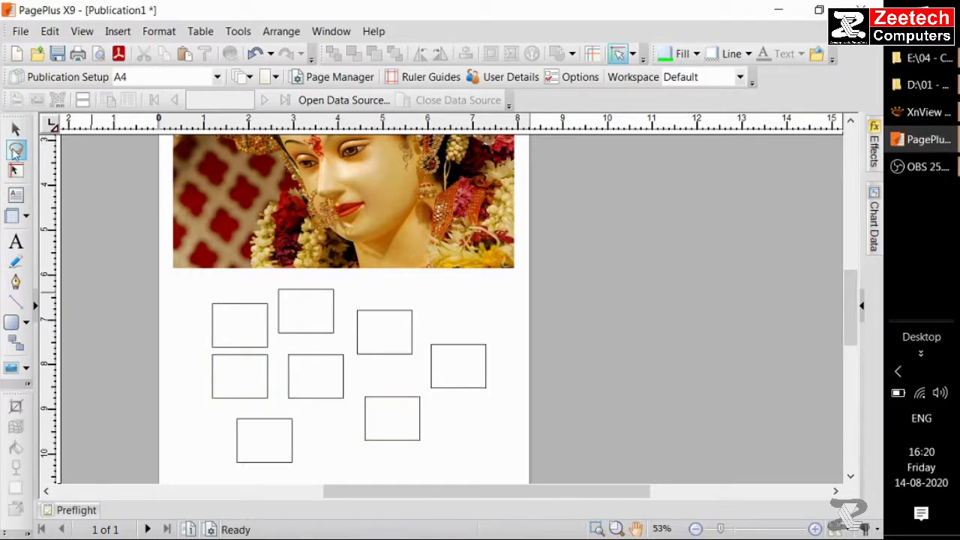
Practise lasso selections on the middle rectangle, the lower-right rectangle and a group of five rectangles, then deselect everything
mouse_move(363, 370)
left_mouse_down()
mouse_move(255, 410)
mouse_move(334, 289)
mouse_move(363, 371)
left_mouse_up()
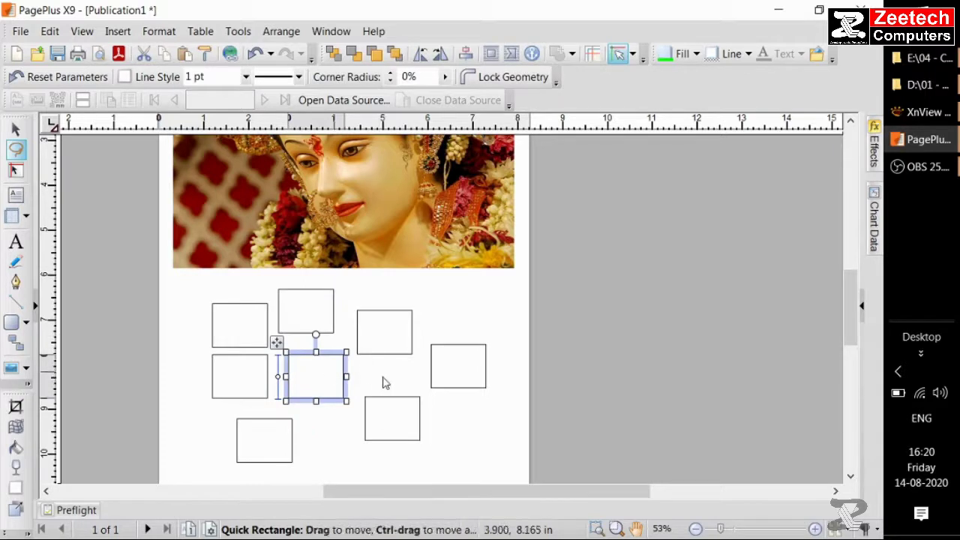
mouse_move(454, 414)
left_mouse_down()
mouse_move(356, 455)
mouse_move(454, 394)
left_mouse_up()
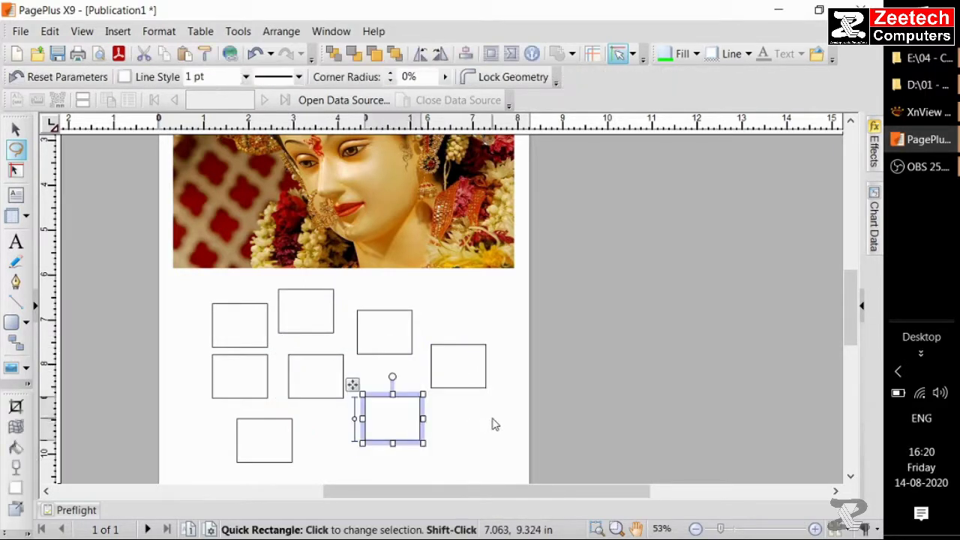
mouse_move(492, 424)
left_mouse_down()
mouse_move(291, 420)
mouse_move(247, 315)
mouse_move(342, 257)
mouse_move(452, 284)
mouse_move(527, 358)
left_mouse_up()
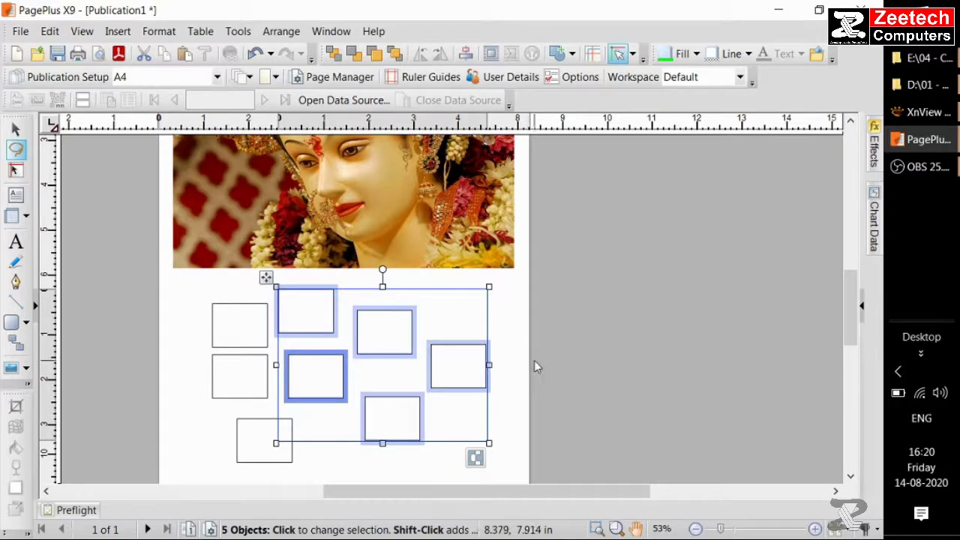
left_click(519, 392)
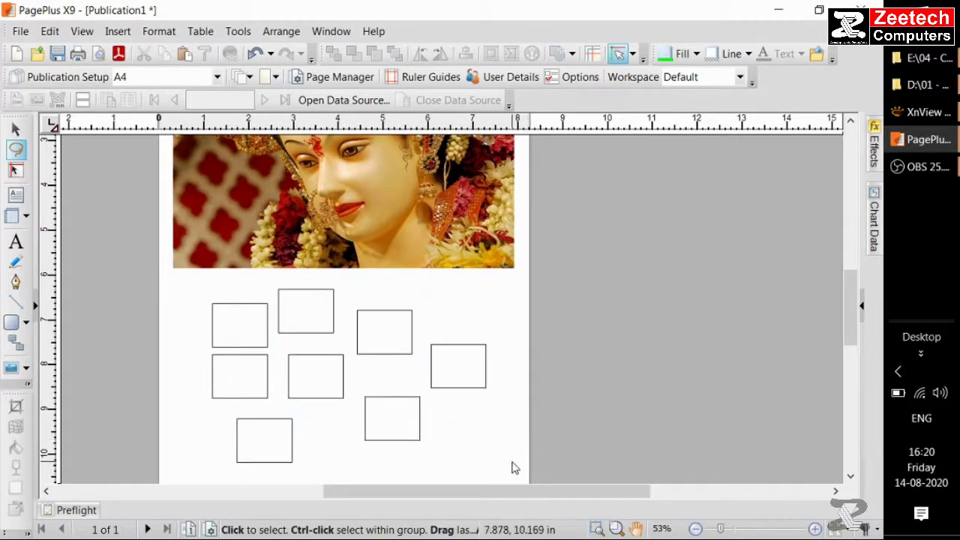
Lasso freehand among the scattered rectangles to select only the four that form the upper arc
mouse_move(512, 468)
left_mouse_down()
mouse_move(64, 197)
mouse_move(300, 320)
left_mouse_up()
left_click(270, 325)
left_click(398, 428)
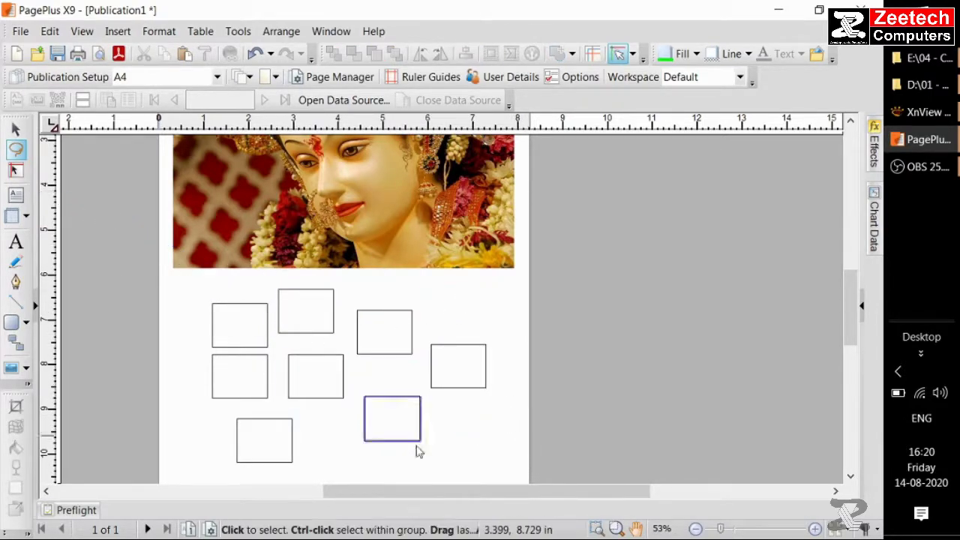
left_click_drag(564, 274, 188, 483)
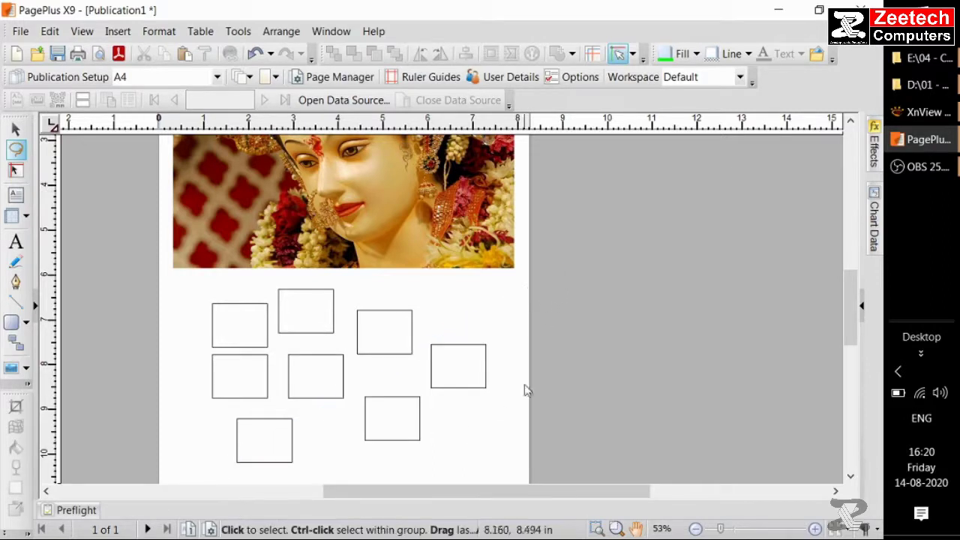
mouse_move(513, 470)
left_mouse_down()
mouse_move(101, 288)
mouse_move(60, 243)
mouse_move(250, 243)
mouse_move(447, 281)
mouse_move(595, 343)
mouse_move(597, 410)
mouse_move(349, 476)
mouse_move(303, 463)
left_mouse_up()
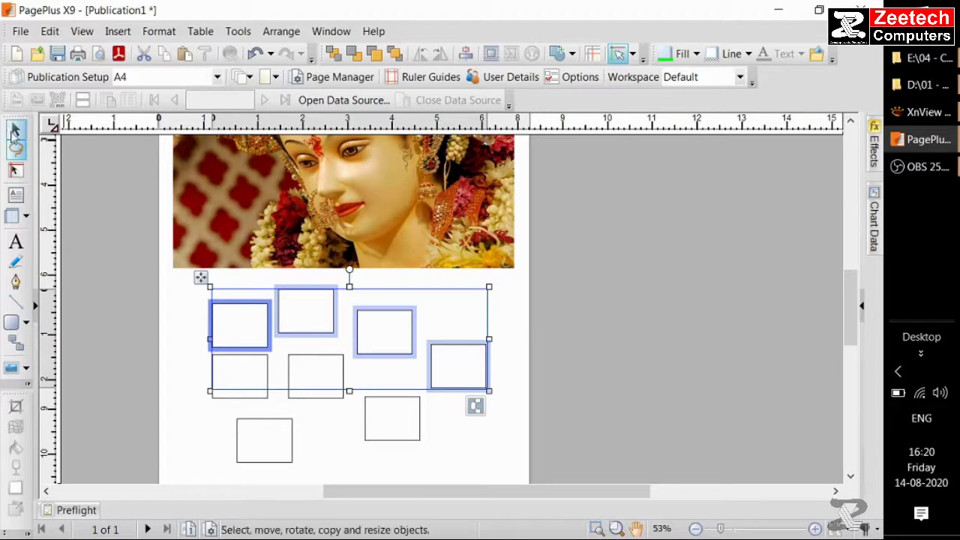
Select all eight rectangles with a Pointer Tool marquee and delete them
left_click(15, 130)
left_click(588, 307)
left_click_drag(587, 275, 189, 494)
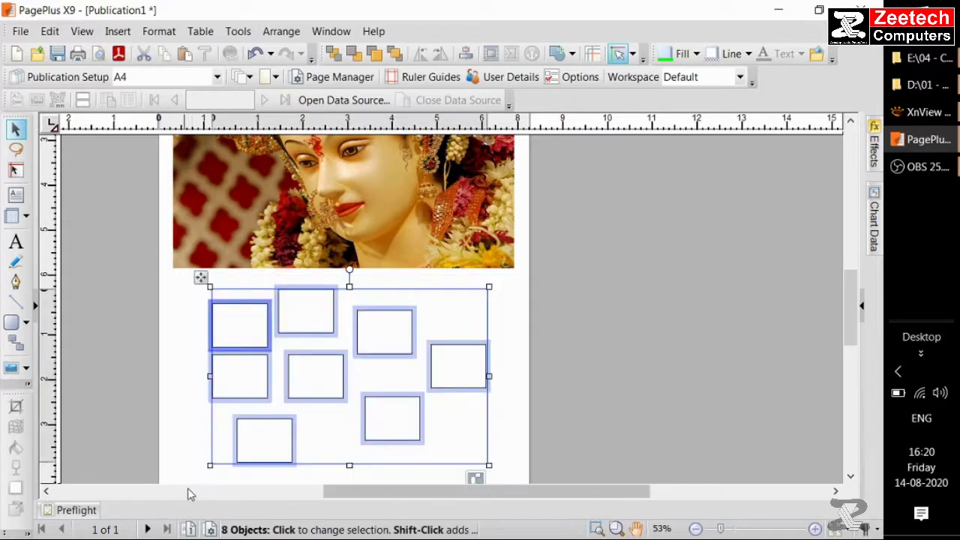
key("Delete")
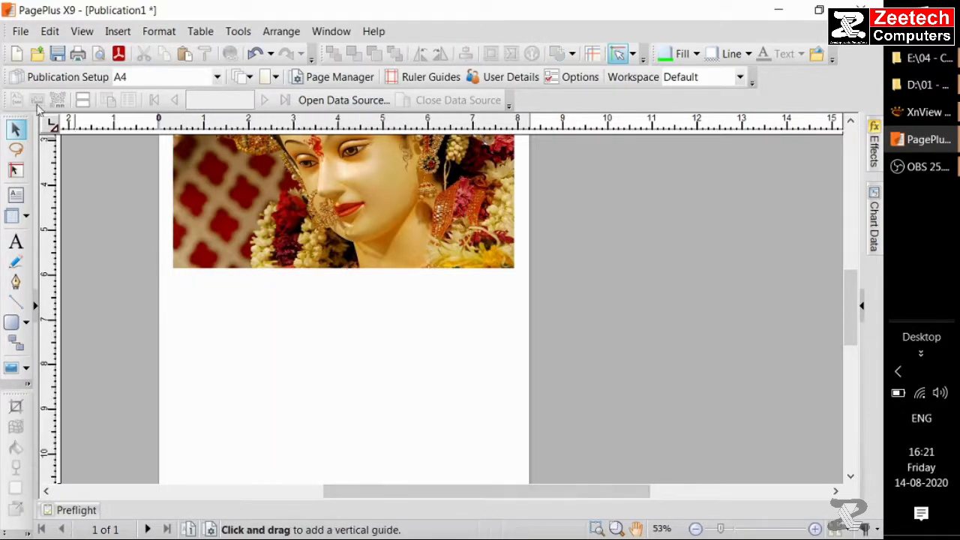
scroll(259, 339, "up", 5)
scroll(259, 340, "down", 1)
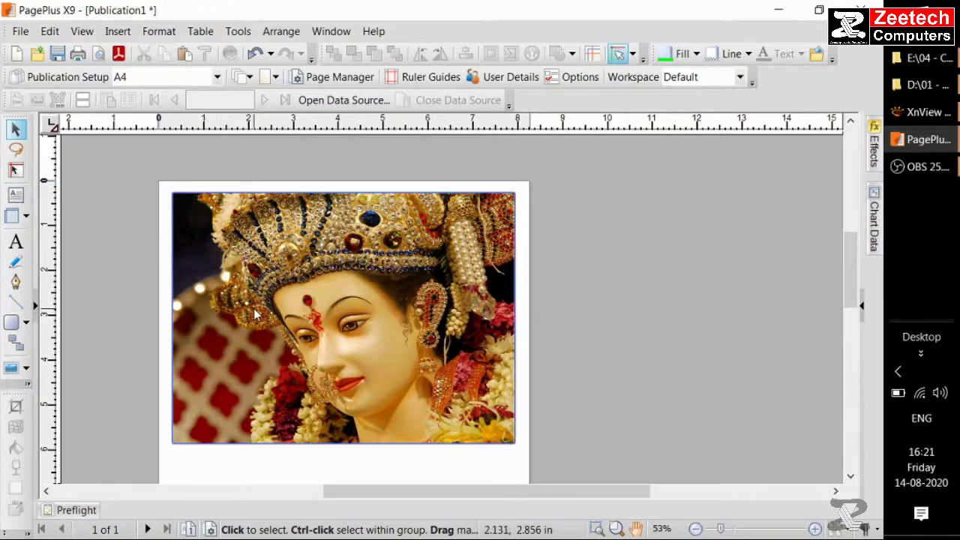
left_click(112, 254)
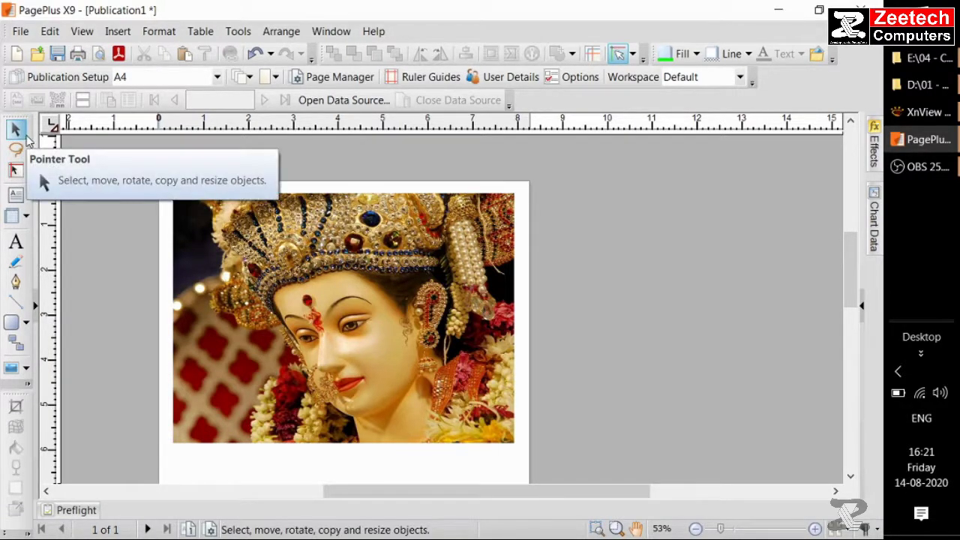
left_click(422, 328)
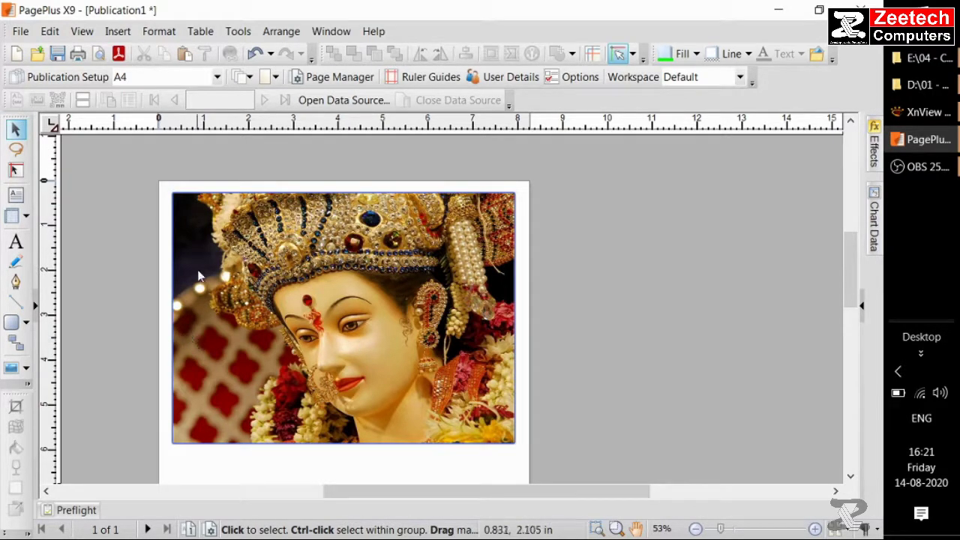
left_click(592, 230)
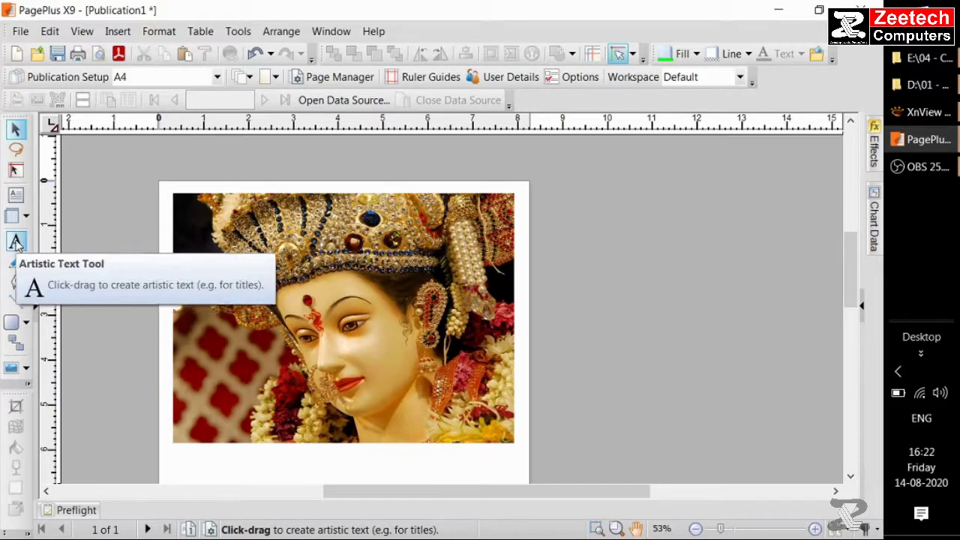
left_click(206, 232)
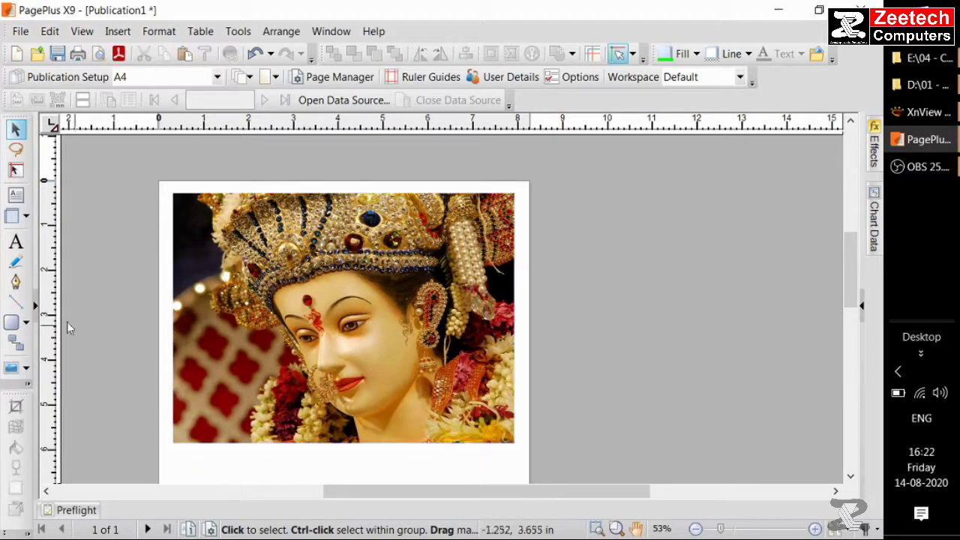
Start default-size artistic text just below the picture, with the font set to GothicNo13 BT and the size to 18 pt
left_click(15, 243)
scroll(304, 396, "down", 2)
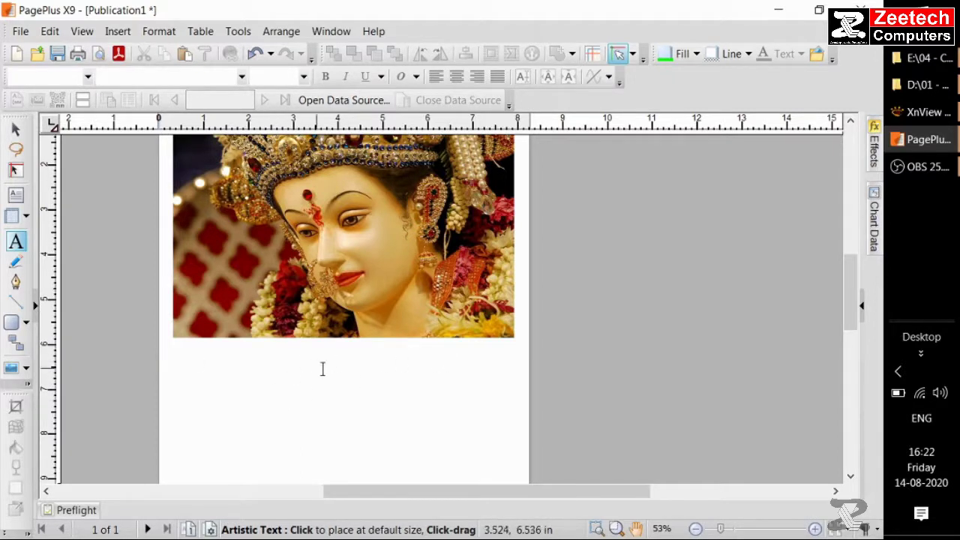
left_click(291, 373)
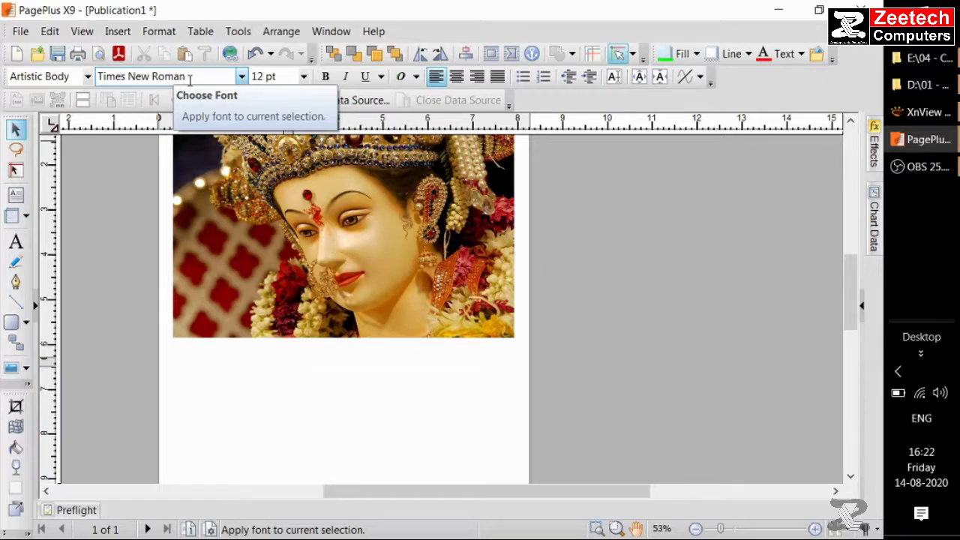
left_click(241, 77)
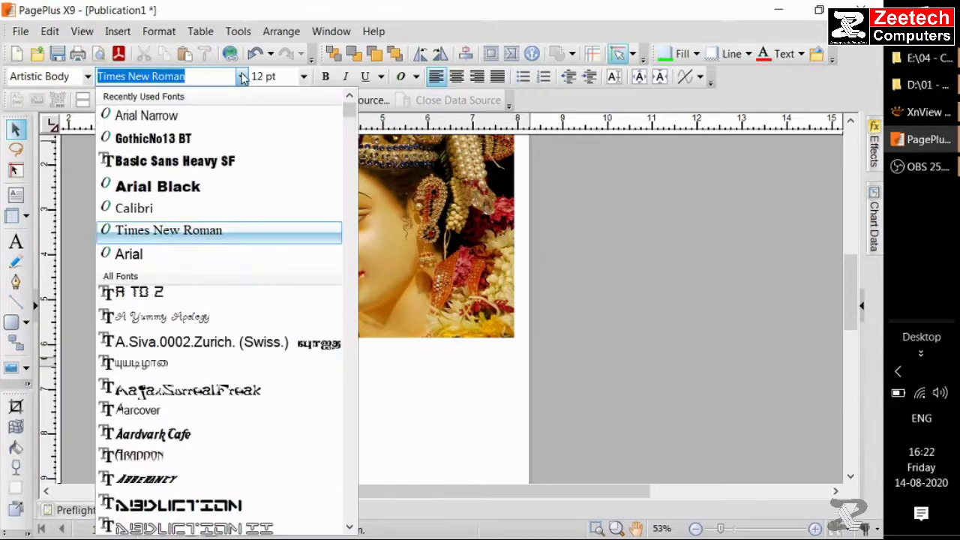
left_click(214, 149)
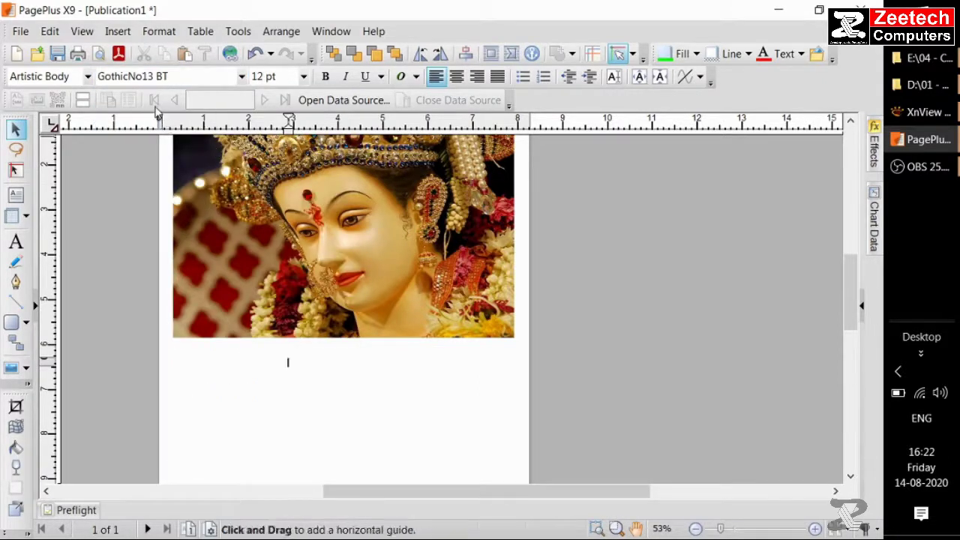
left_click(303, 78)
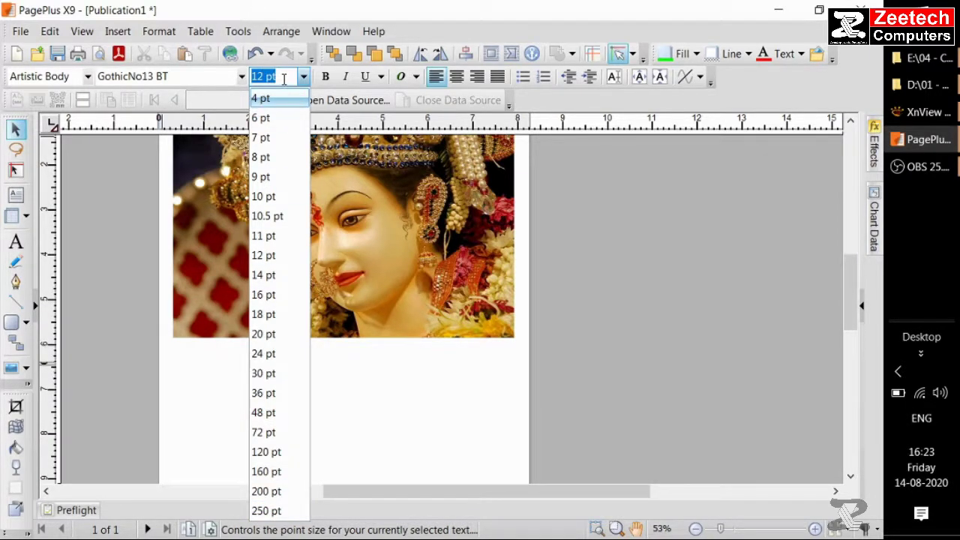
left_click(277, 318)
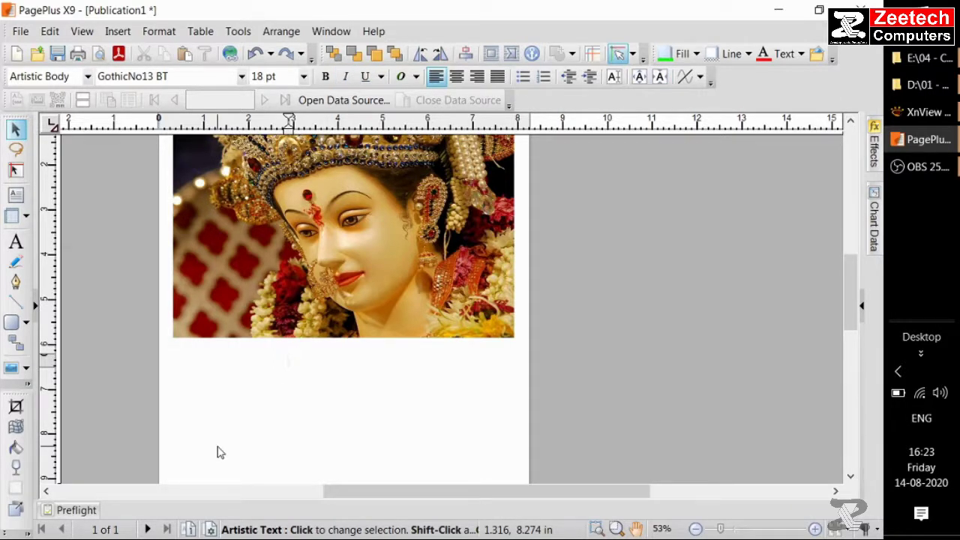
Enter "Santhoshi Matha" as the artistic text and finish editing it
type("Santhoshi")
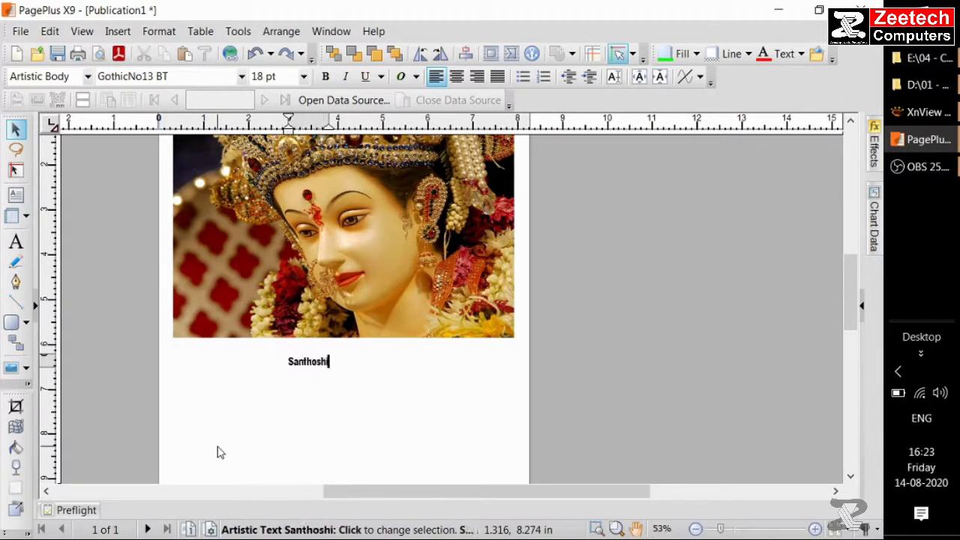
type(" Matha")
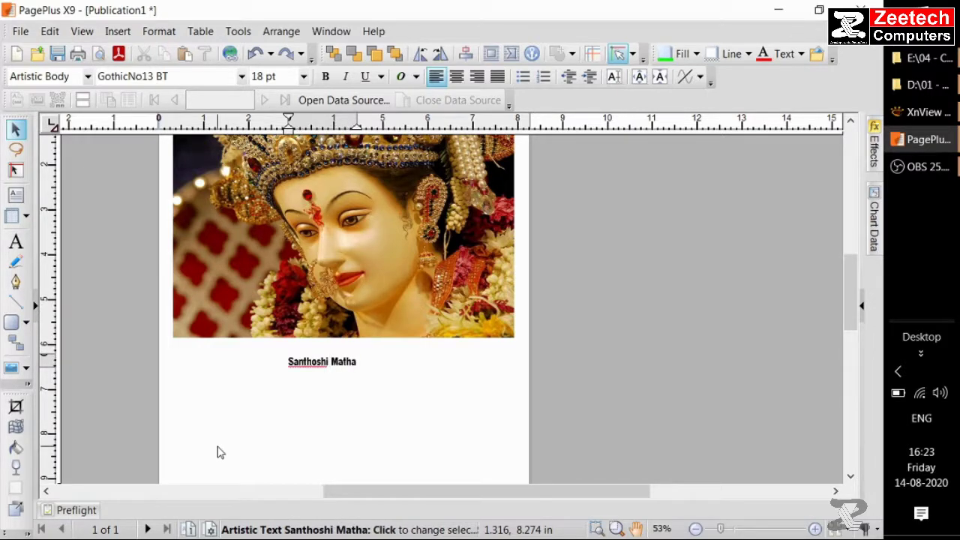
key("Escape")
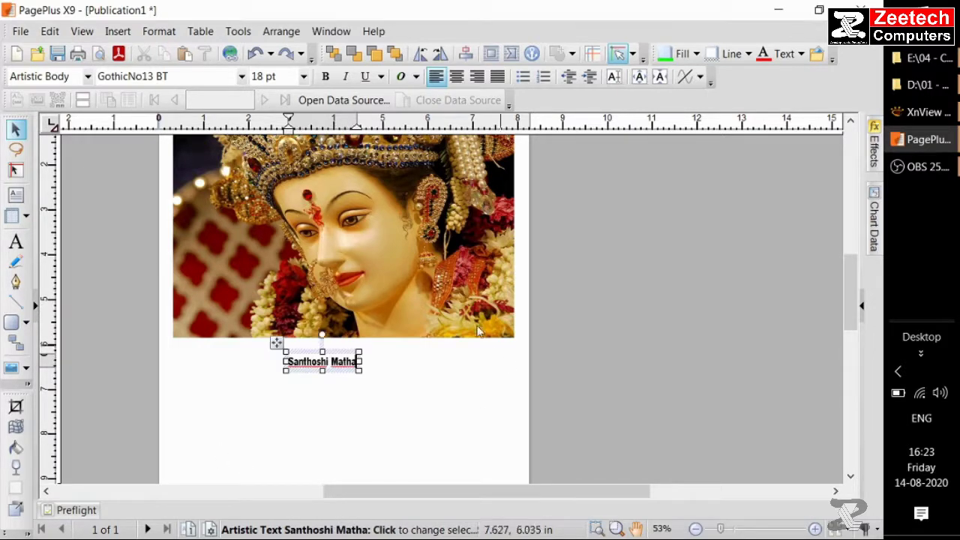
Try to enlarge the "Santhoshi Matha" caption to 36 pt with only the text cursor placed between its words
left_click(382, 383)
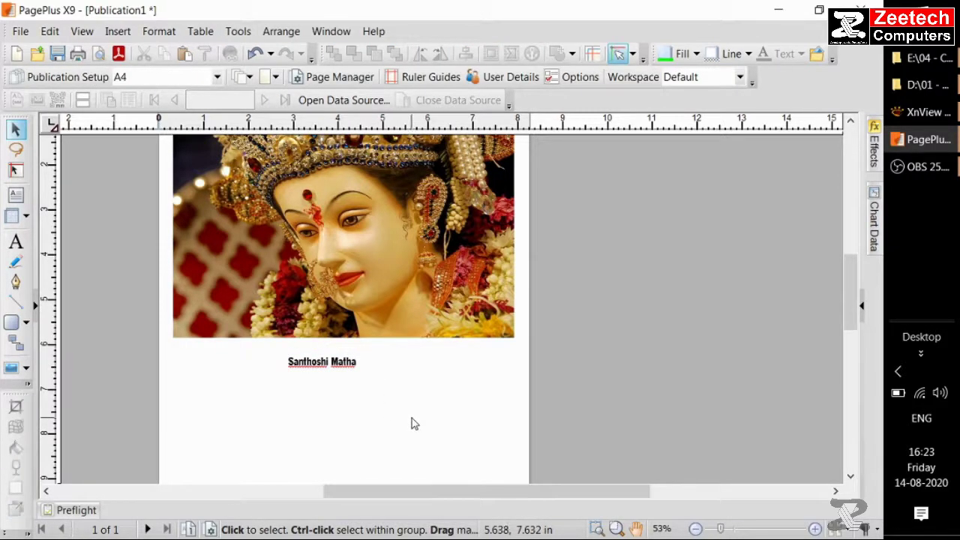
left_click(316, 365)
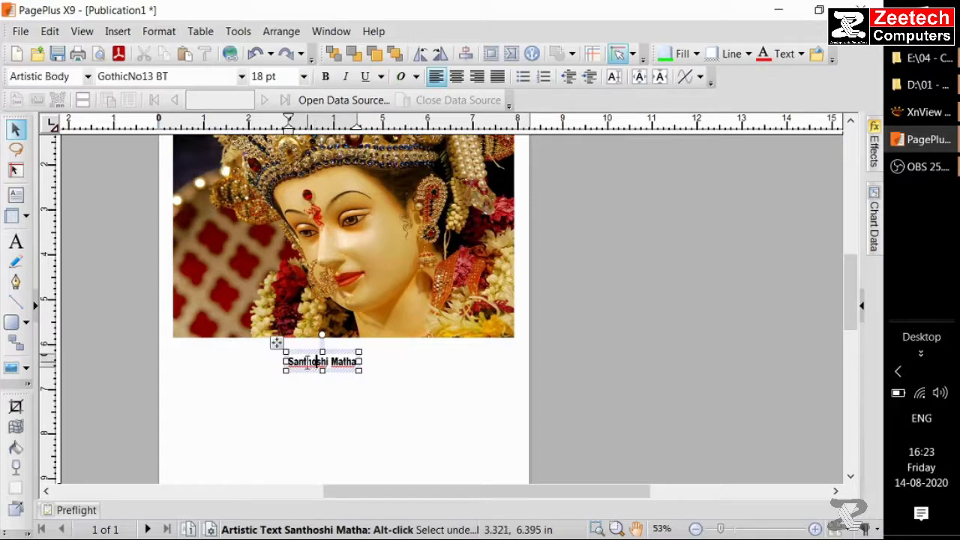
left_click_drag(288, 361, 363, 361)
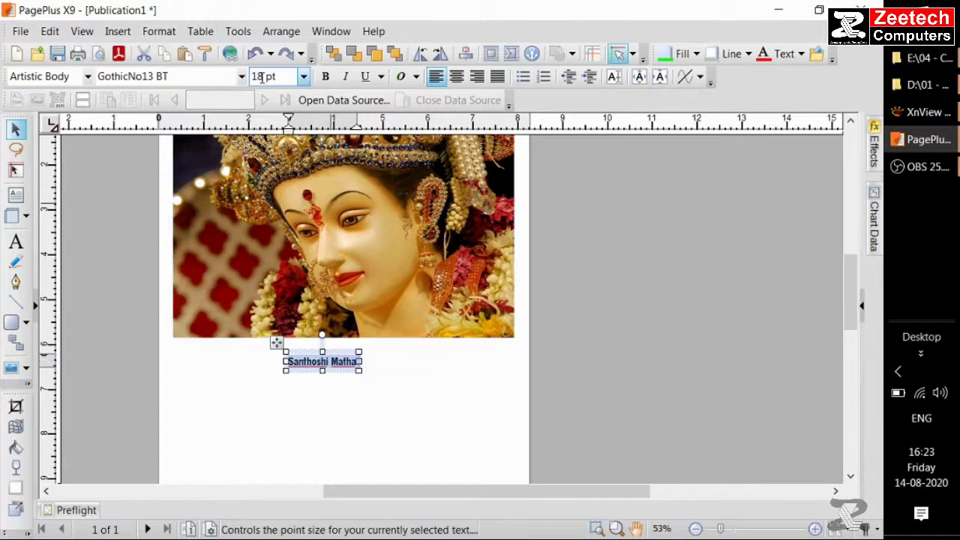
left_click(272, 75)
left_click(323, 363)
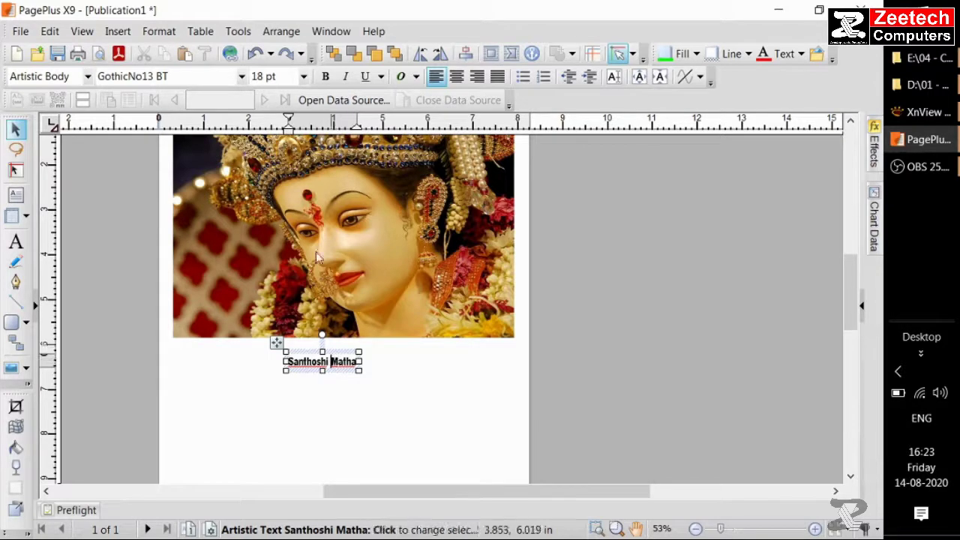
left_click(303, 76)
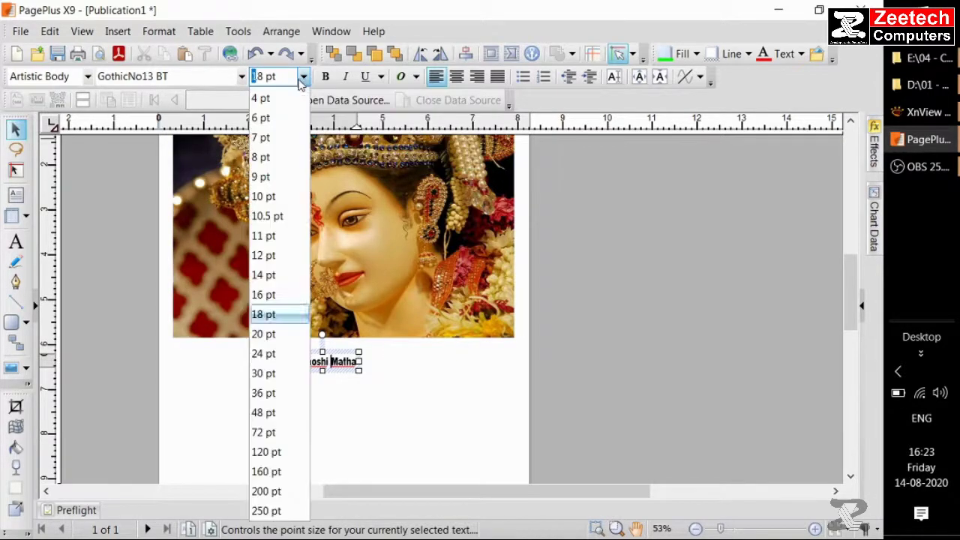
left_click(273, 392)
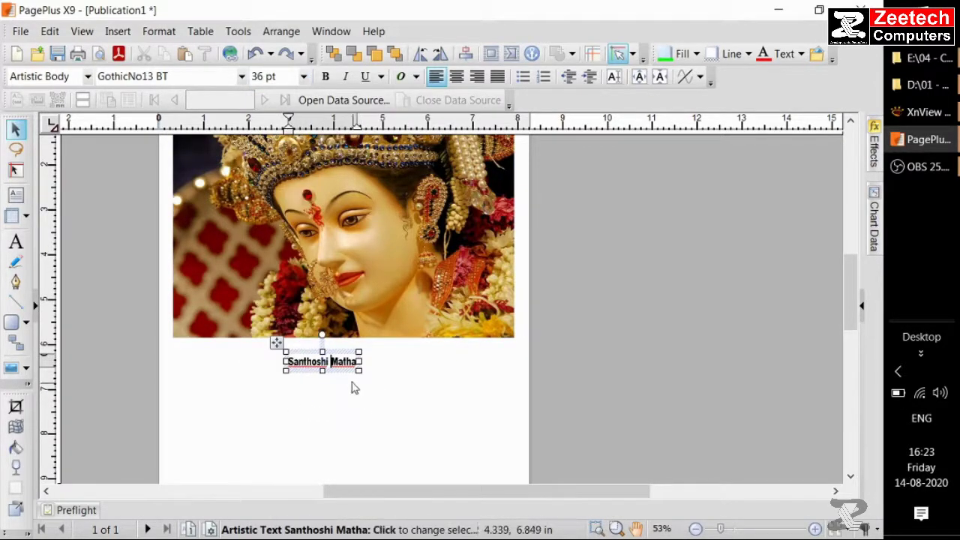
Select the whole "Santhoshi Matha" caption object and set its font size to 24 pt
left_click_drag(288, 362, 383, 362)
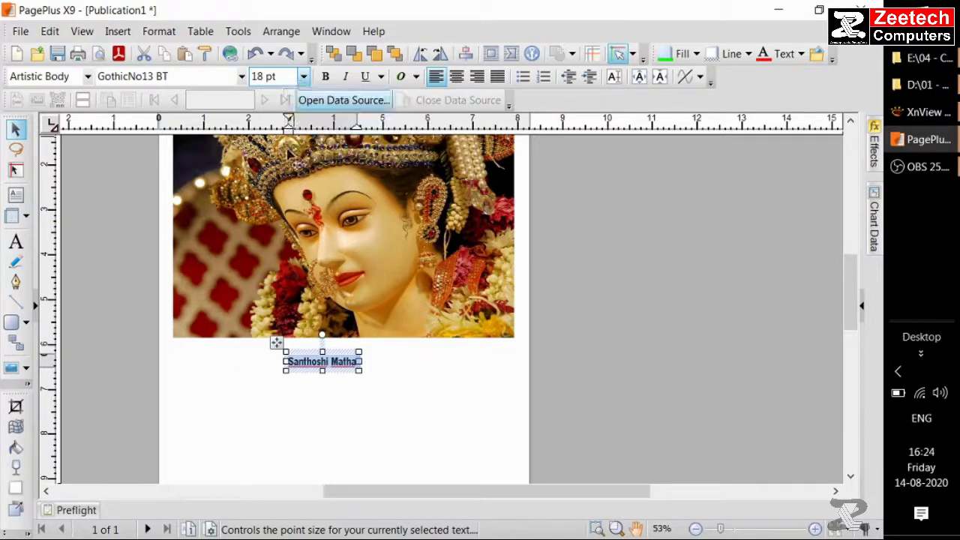
left_click(319, 384)
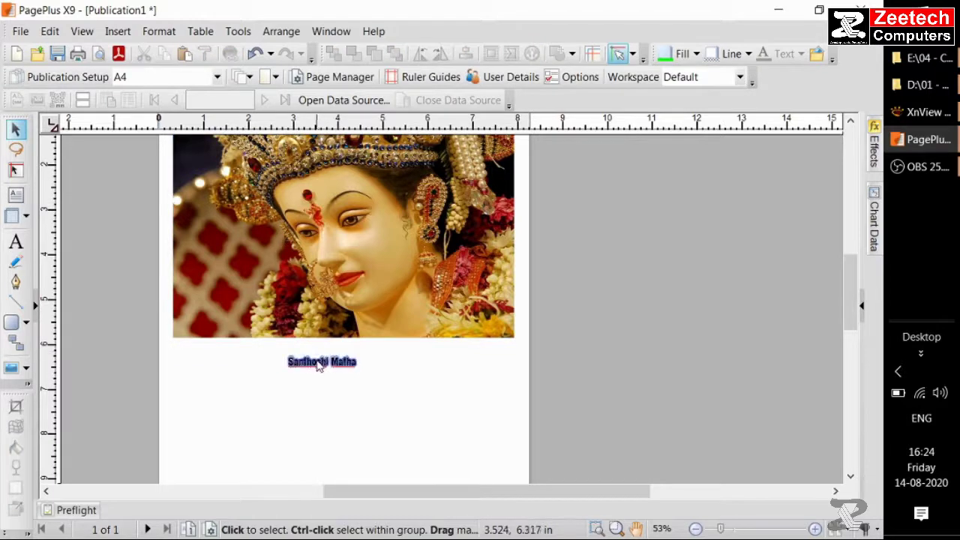
left_click(318, 366)
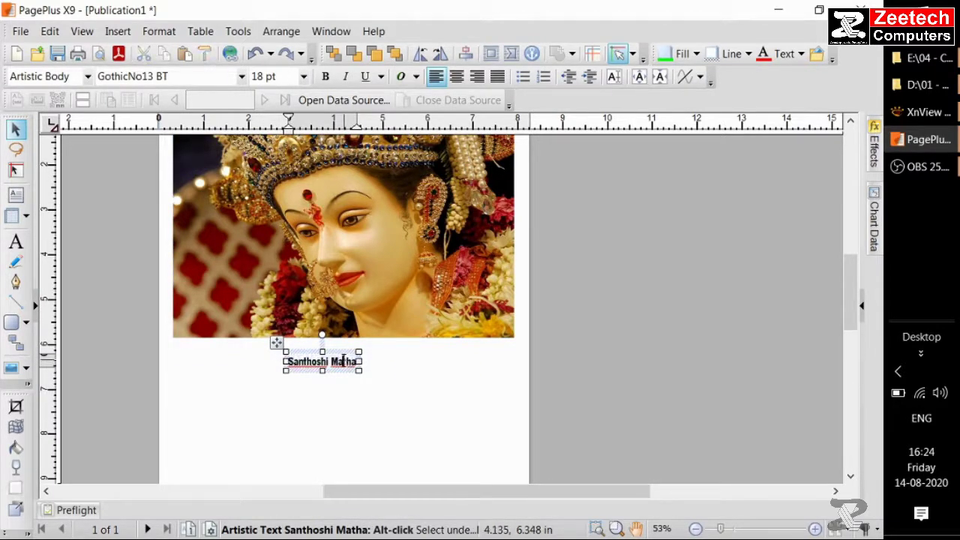
left_click_drag(345, 361, 299, 362)
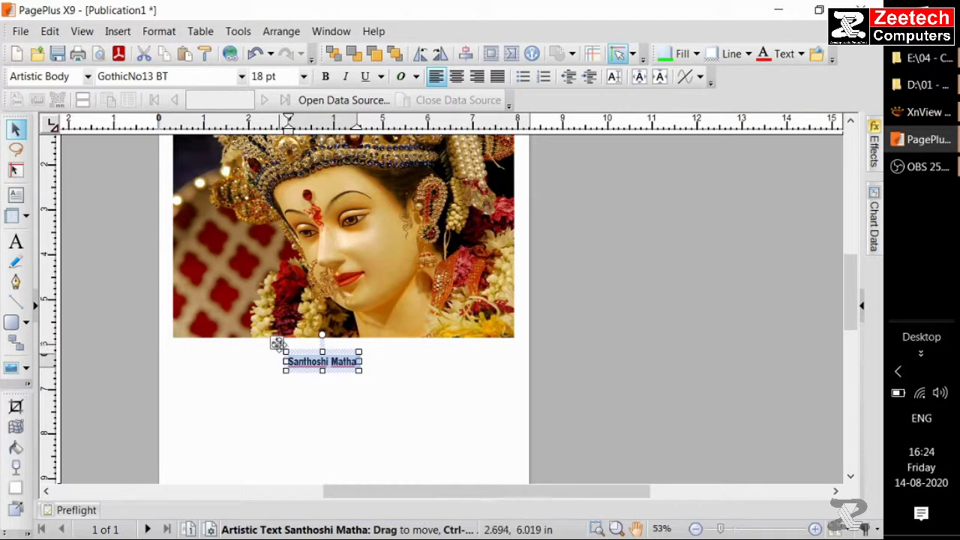
left_click(276, 342)
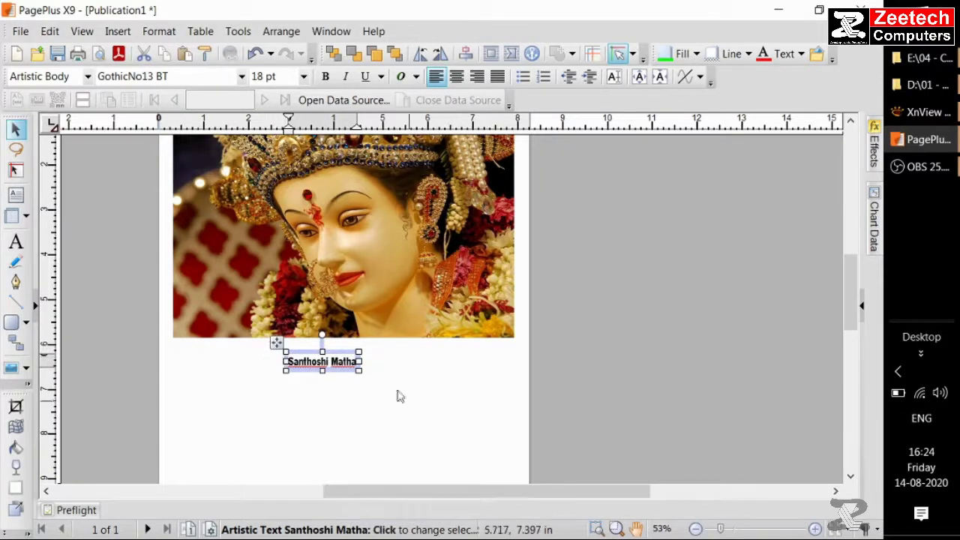
left_click(303, 76)
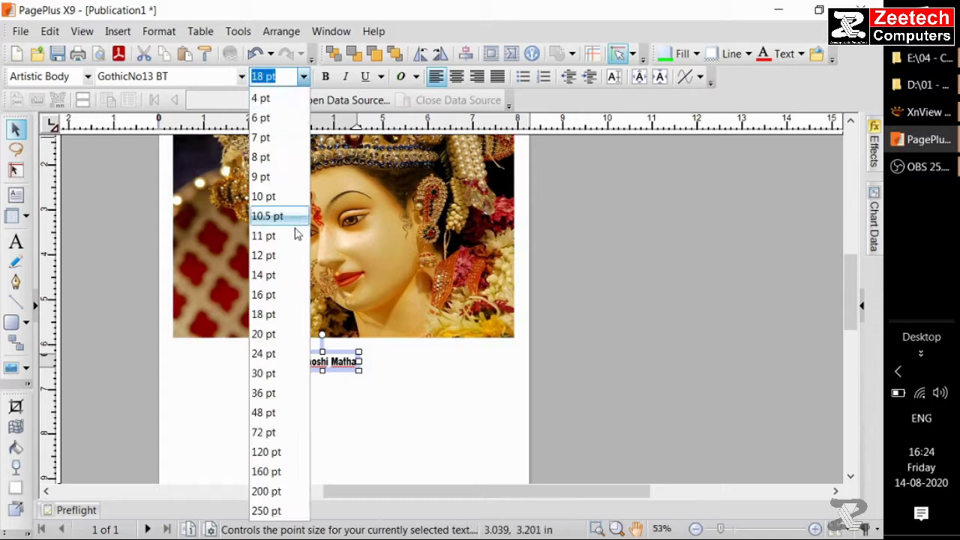
left_click(264, 353)
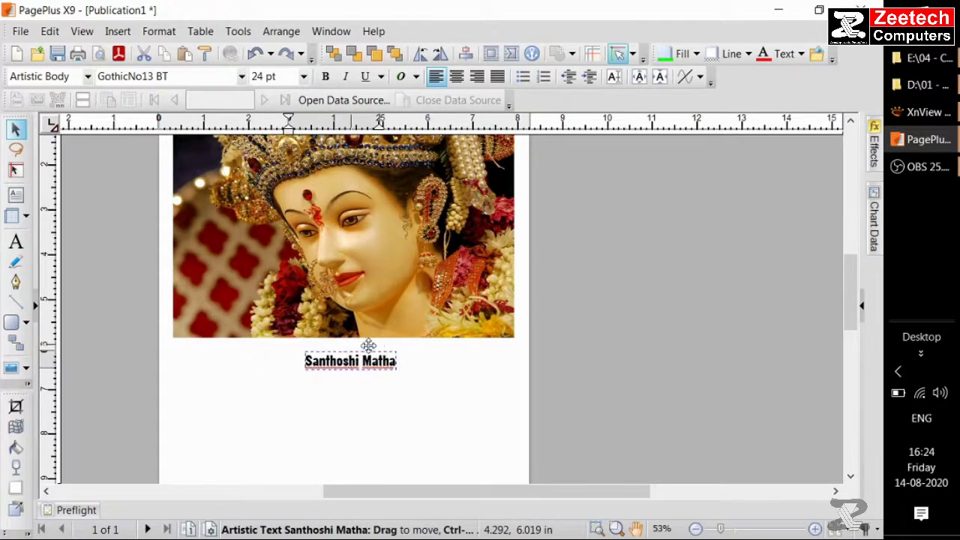
Move the caption onto the lower-left corner of the picture and change its text colour to White
left_click_drag(368, 345, 252, 302)
scroll(157, 315, "up", 3)
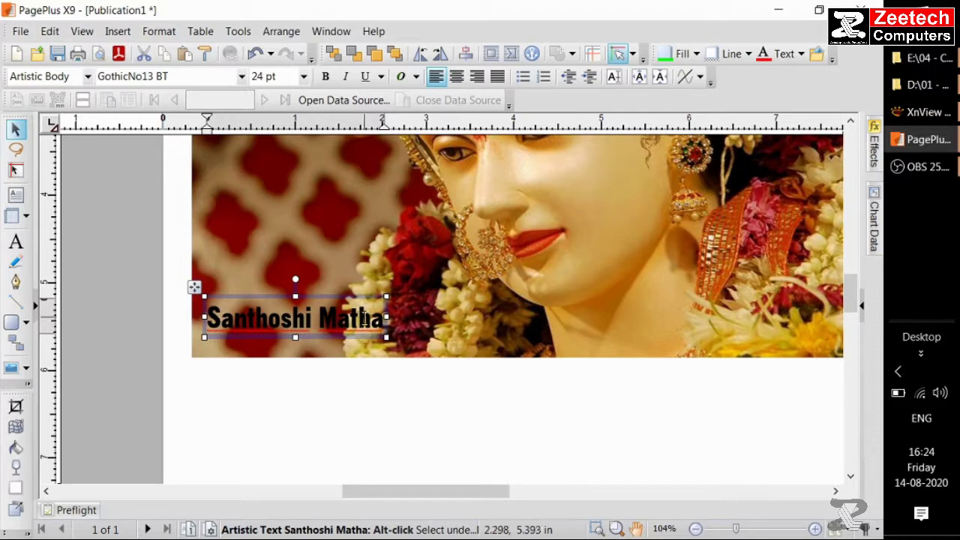
left_click_drag(381, 315, 203, 322)
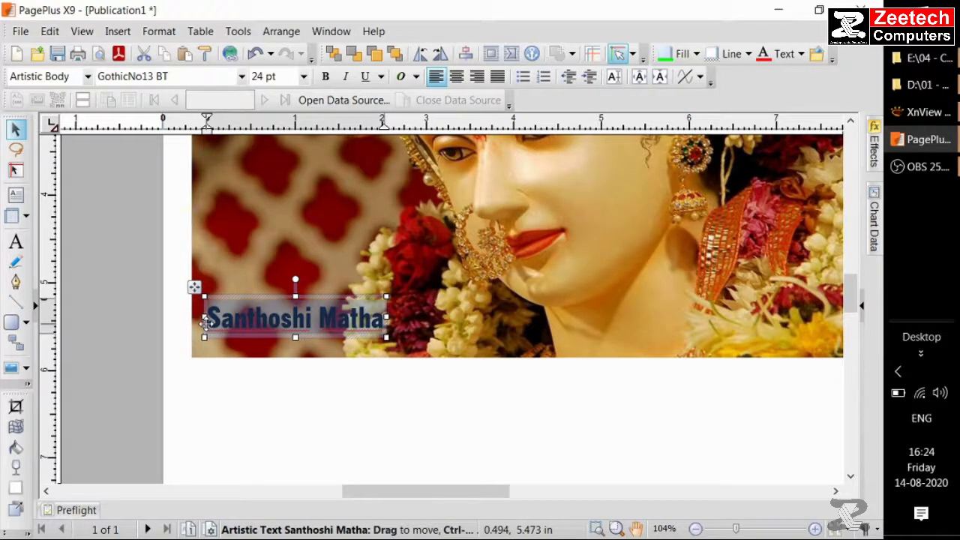
scroll(275, 380, "down", 2)
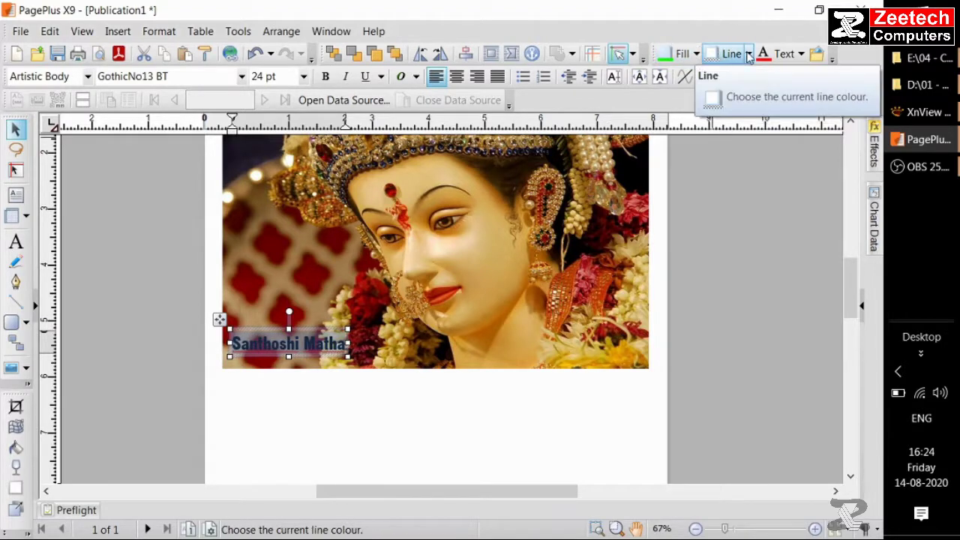
left_click(801, 54)
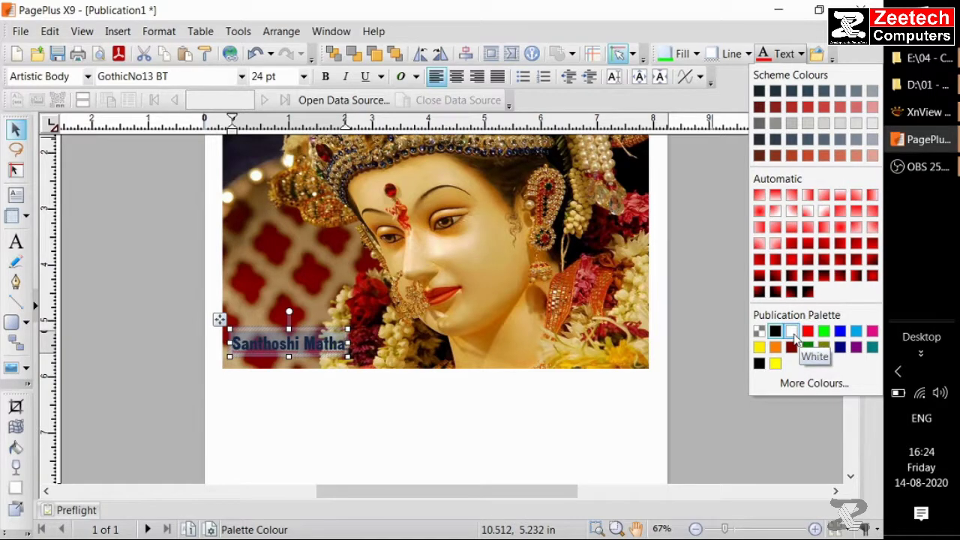
left_click(794, 335)
left_click(339, 429)
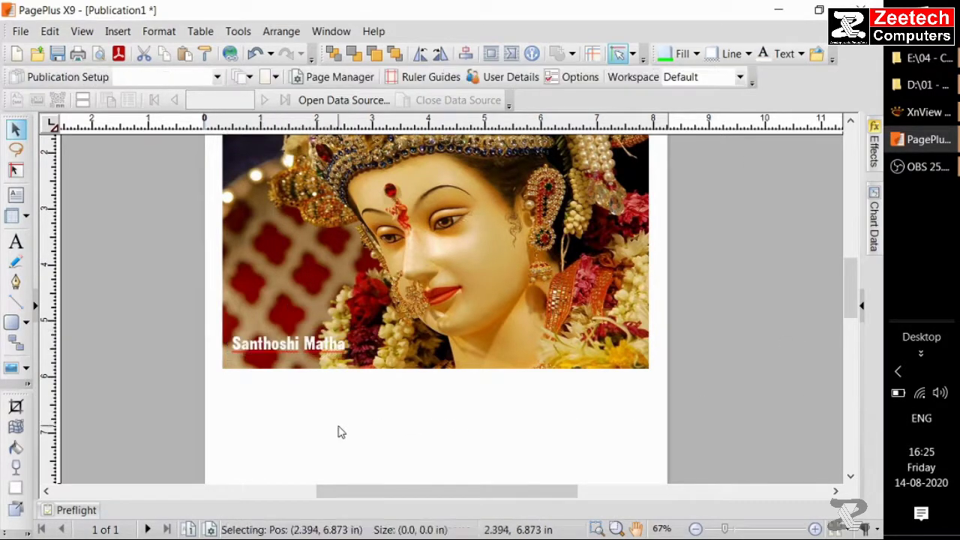
Nudge the white caption slightly right and down within the picture's lower-left corner, then deselect it
scroll(252, 398, "up", 3, "ctrl")
scroll(255, 402, "down", 3, "ctrl")
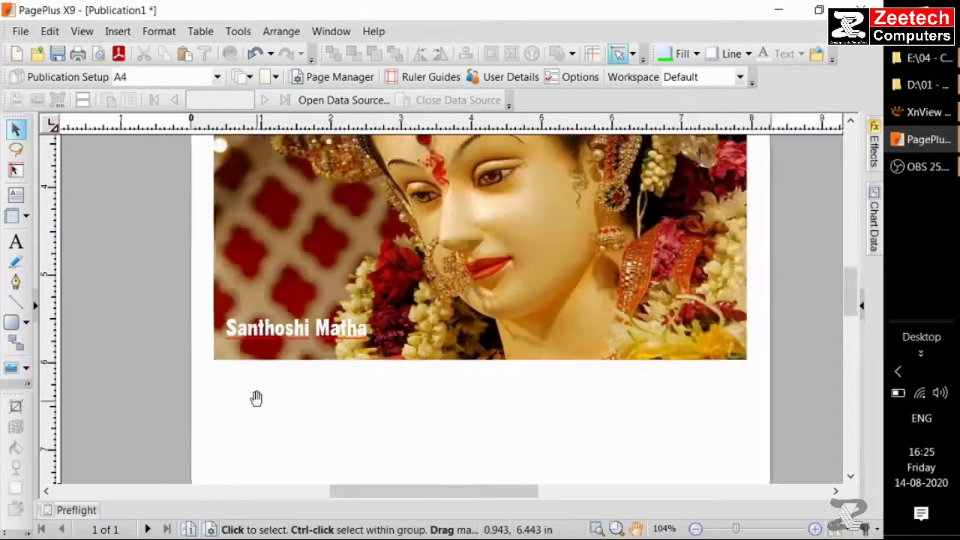
left_click(284, 349)
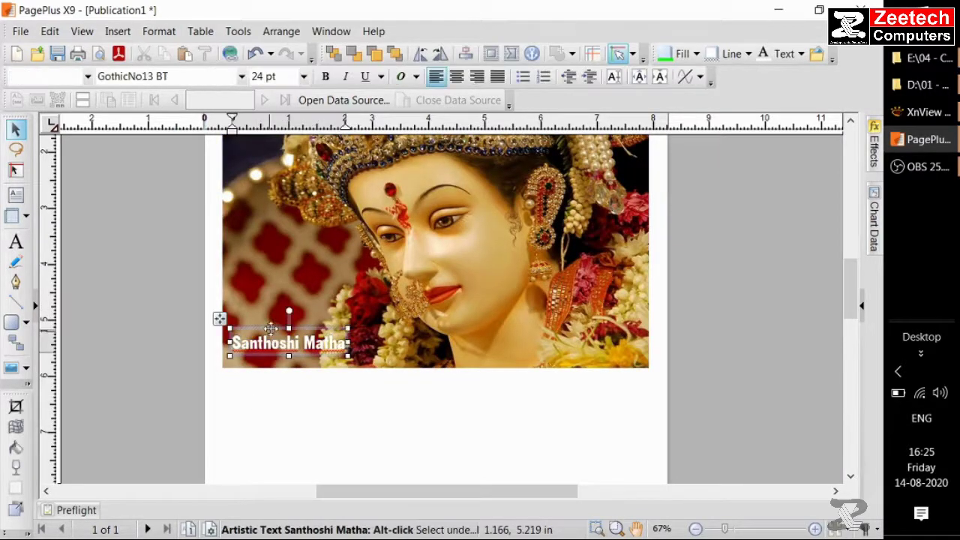
mouse_move(304, 328)
left_mouse_down()
mouse_move(308, 256)
mouse_move(319, 328)
mouse_move(310, 335)
left_mouse_up()
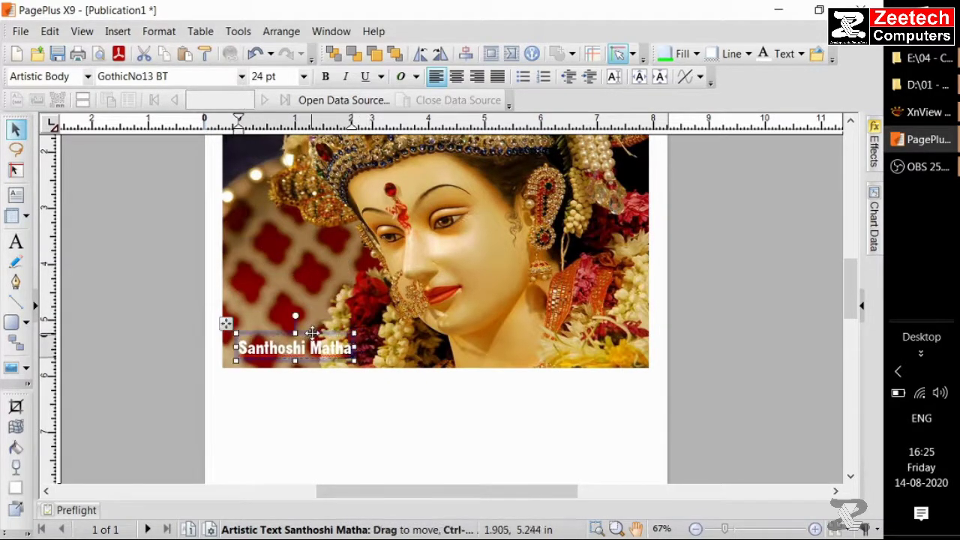
left_click(335, 390)
Add artistic text below the picture's right side with "Zeetech Computers" and the company's postal address on three further lines
left_click(16, 240)
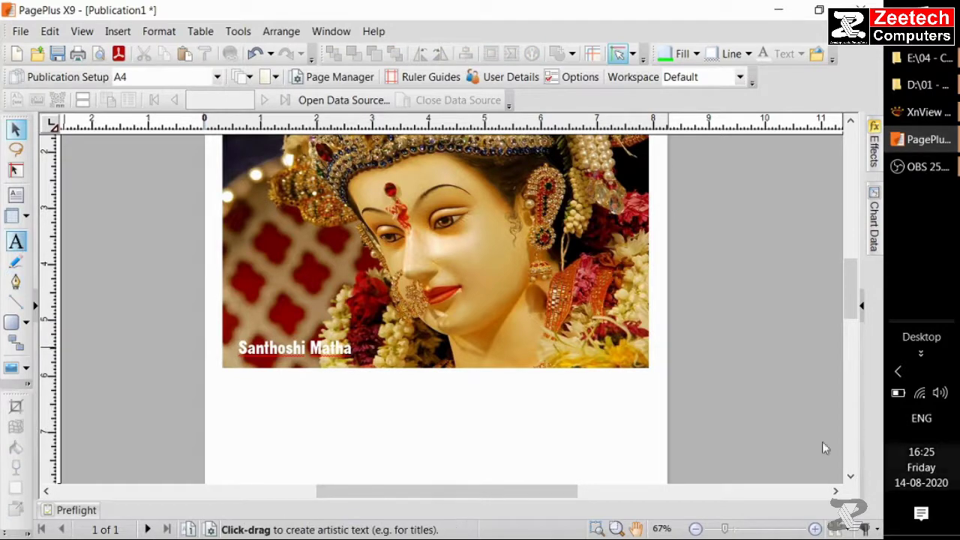
left_click(526, 392)
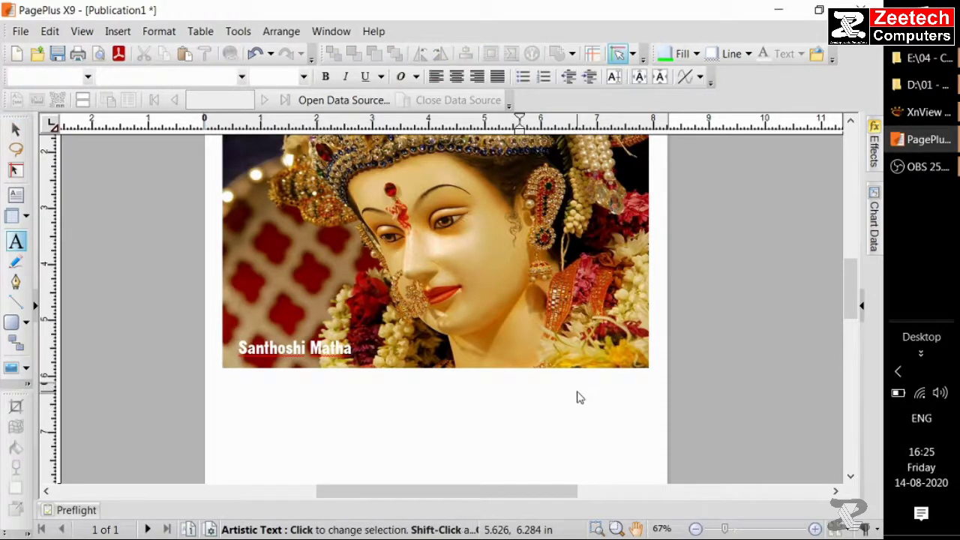
type("Zeete")
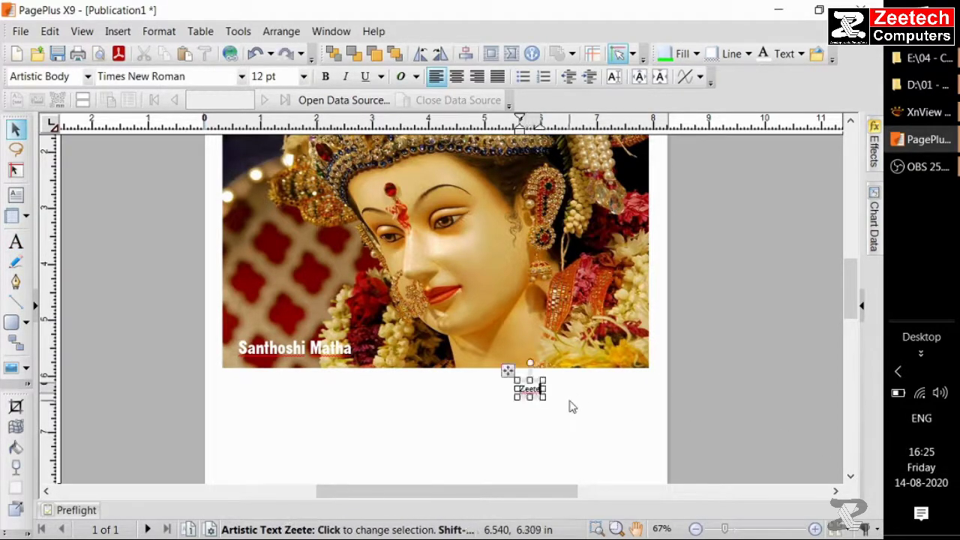
type("ch Computers")
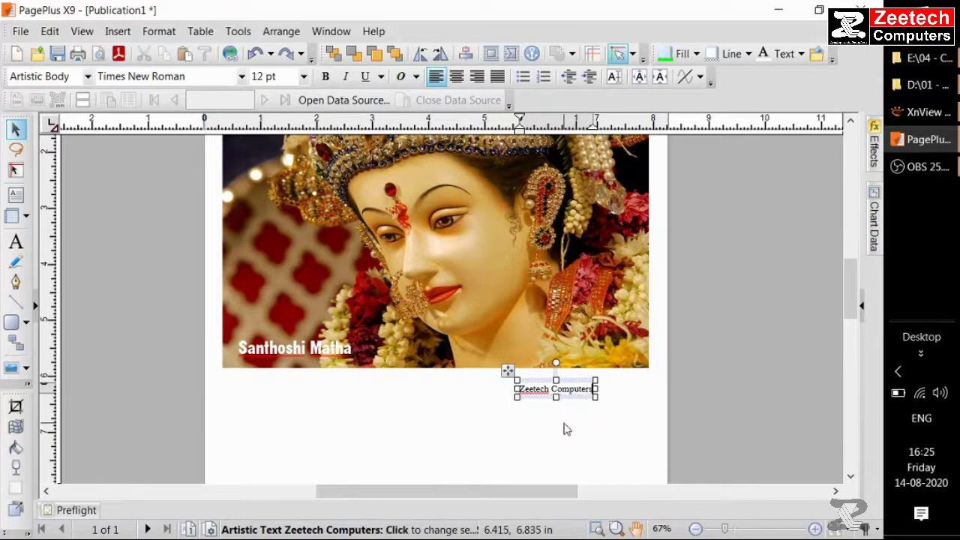
key("Return")
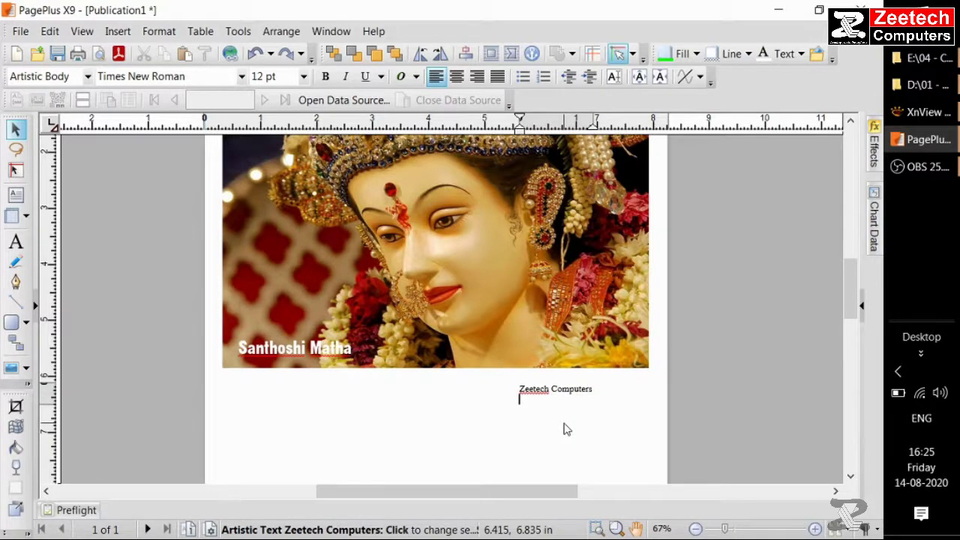
type("Jai Nagar")
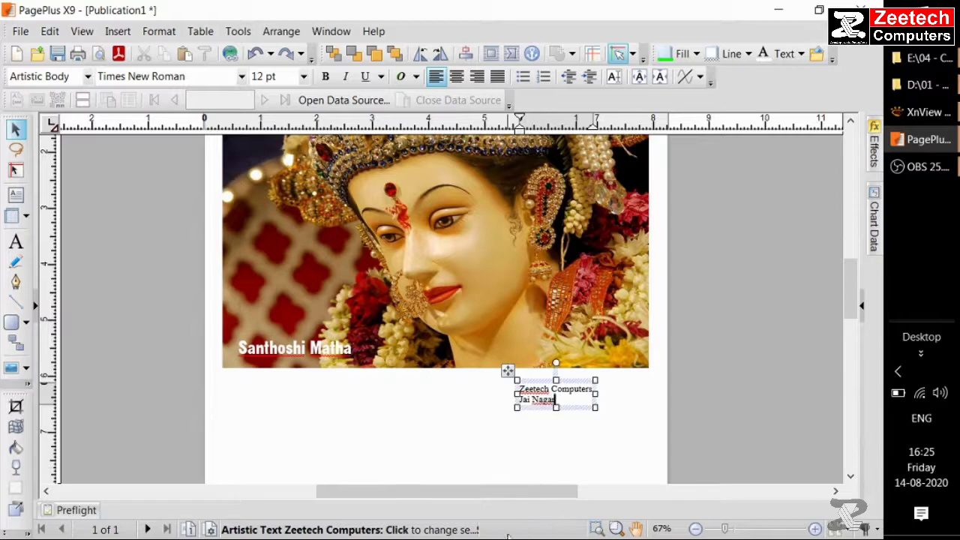
type(",")
key("Return")
type("Thiruve")
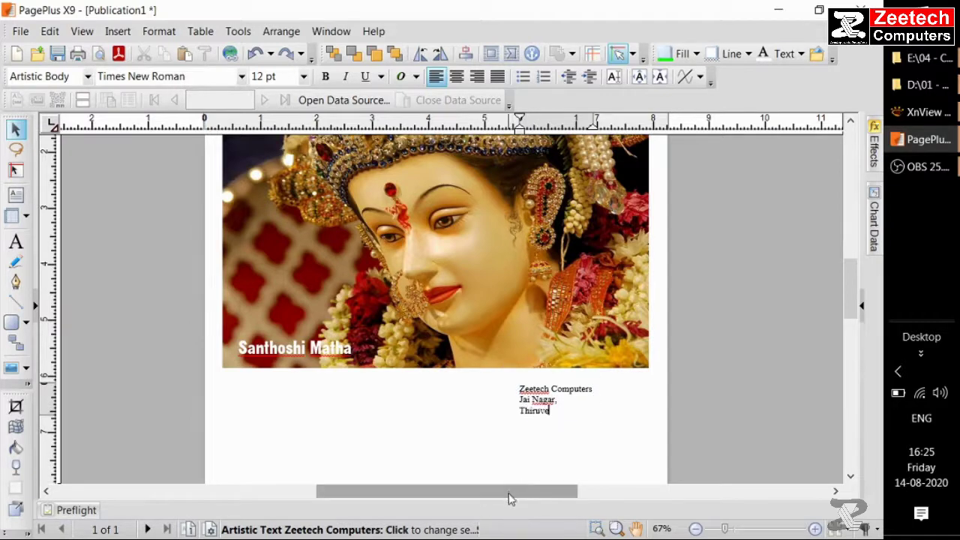
type("rumbur,")
key("Return")
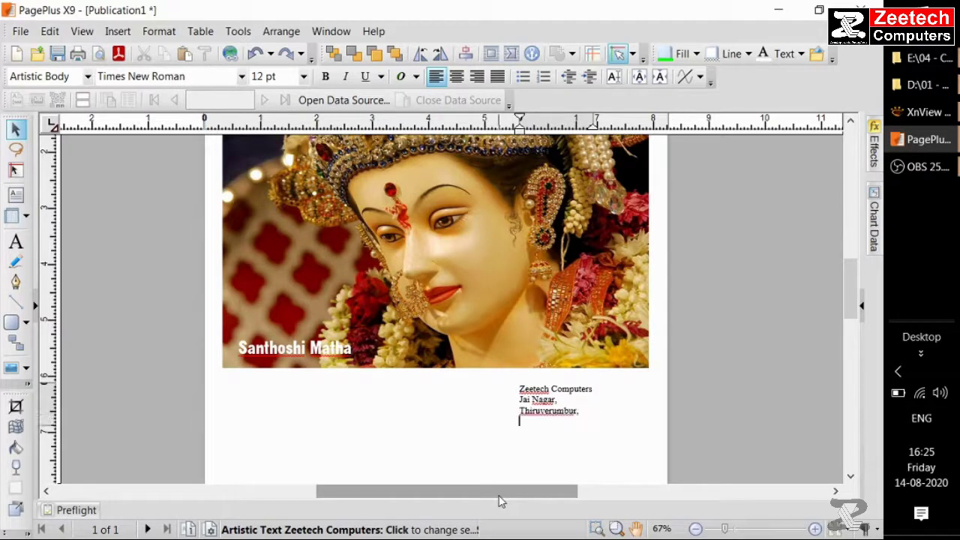
type("Trichy - 13")
key("Escape")
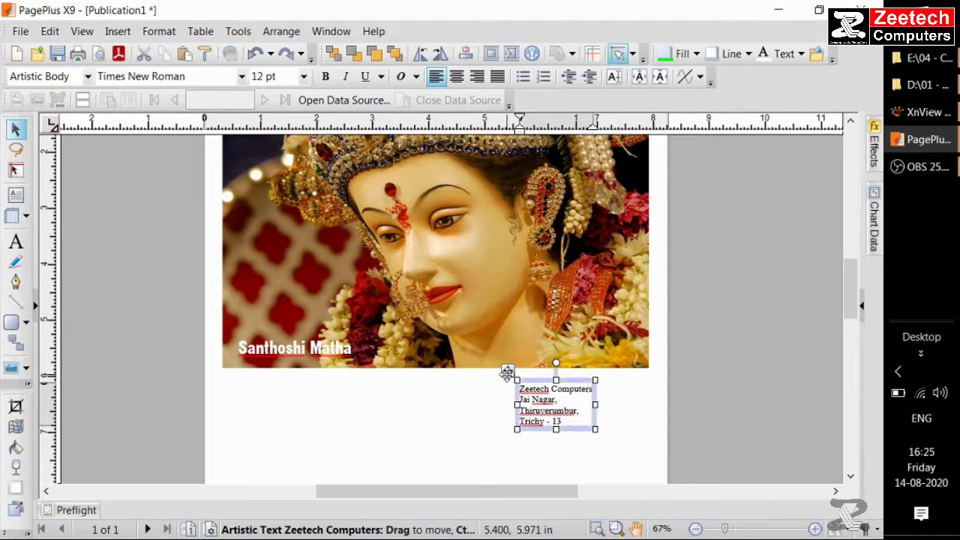
Format the address text as 24 pt Arial Narrow and shift it slightly left to stay within the picture's right edge
left_click(303, 75)
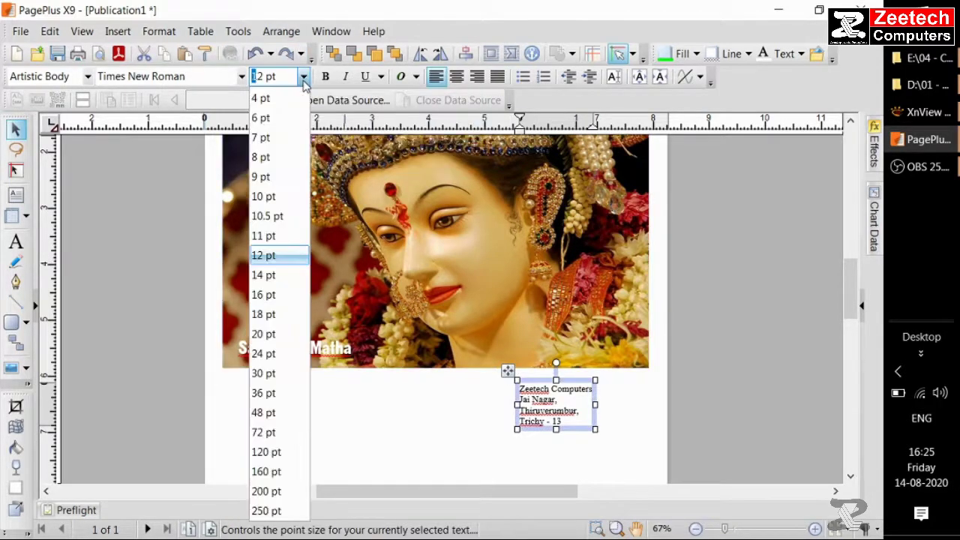
left_click(277, 353)
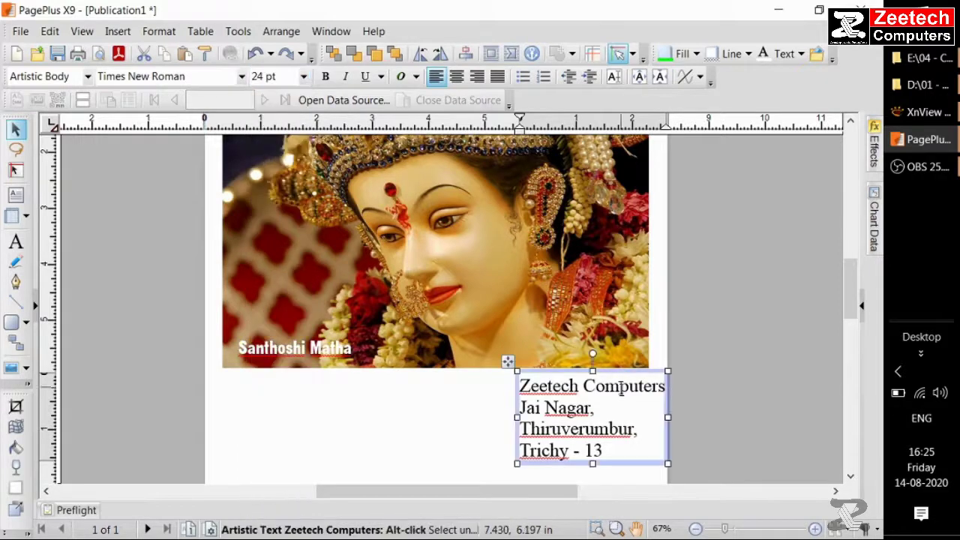
mouse_move(508, 363)
left_mouse_down()
mouse_move(481, 362)
mouse_move(491, 364)
left_mouse_up()
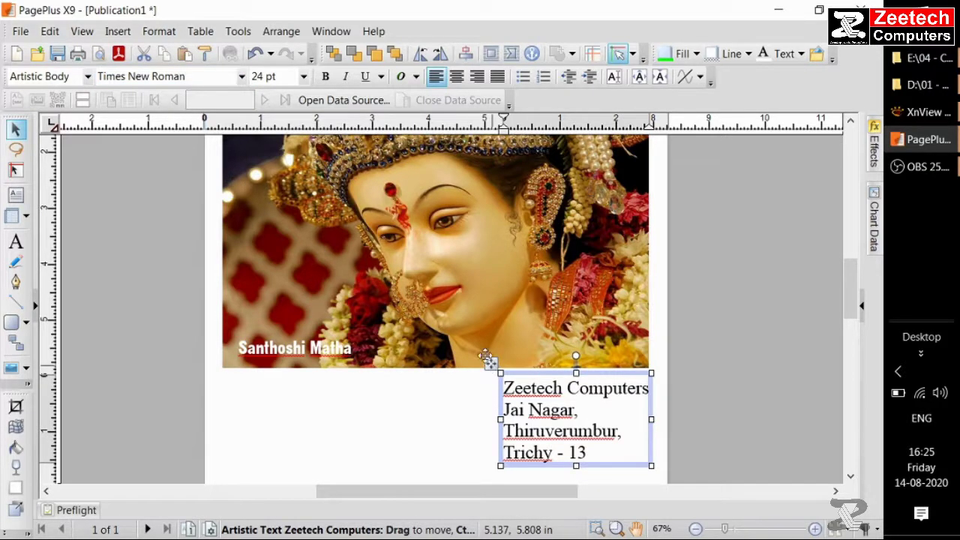
left_click(242, 77)
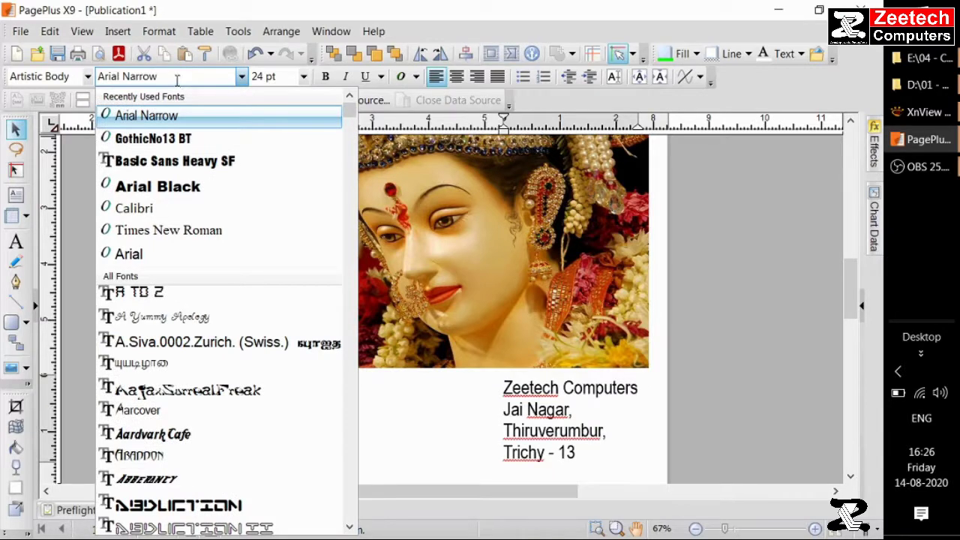
left_click(177, 78)
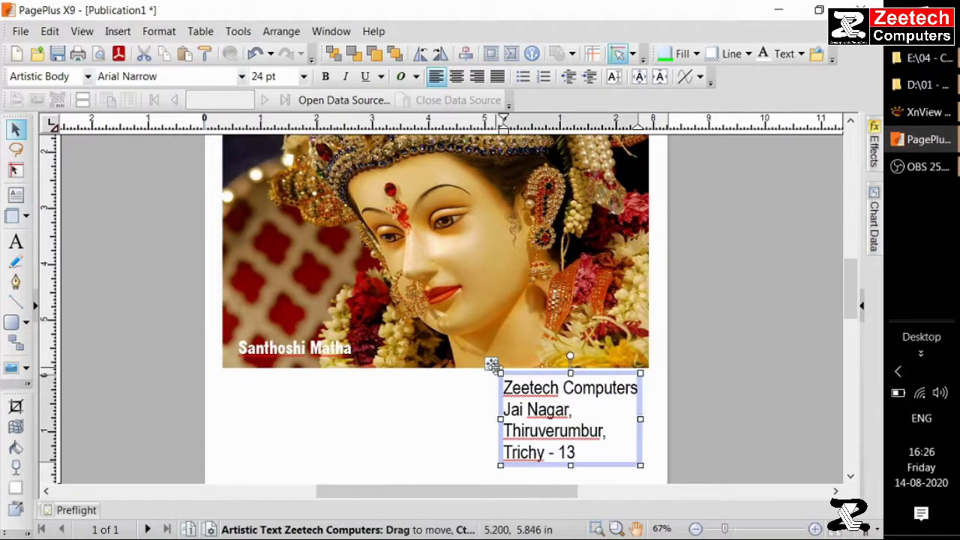
Shift the address text slightly right to line up with the picture's right edge and select all four of its lines
left_click_drag(493, 364, 504, 363)
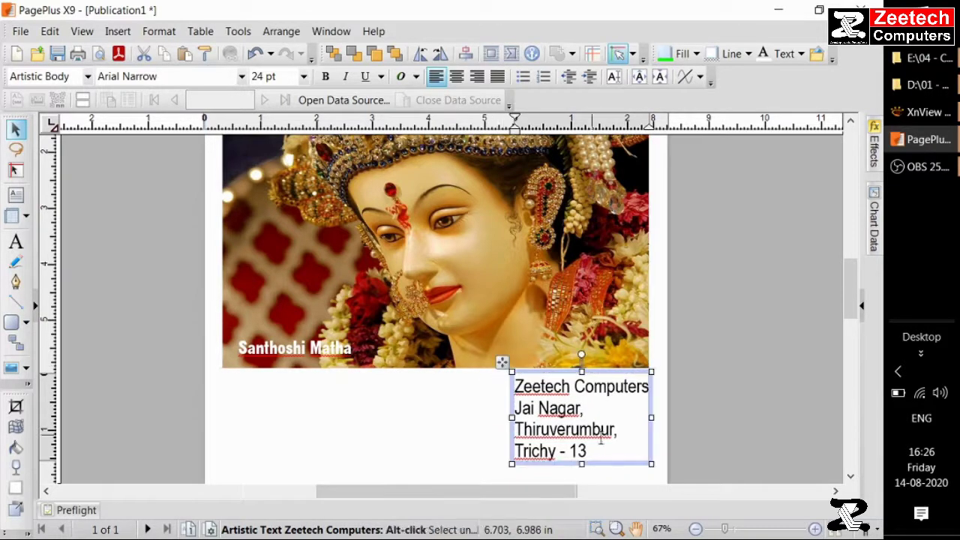
scroll(765, 476, "up", 3)
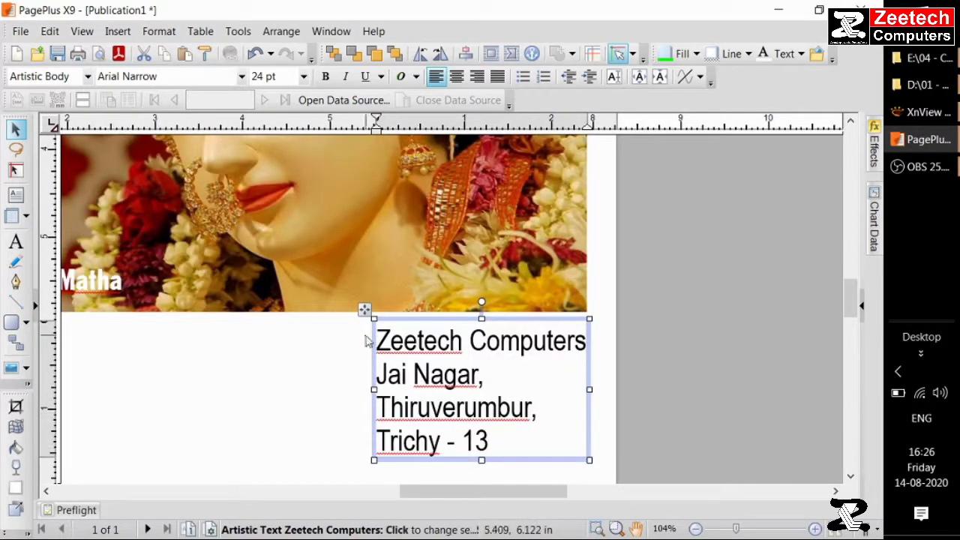
left_click_drag(380, 339, 491, 441)
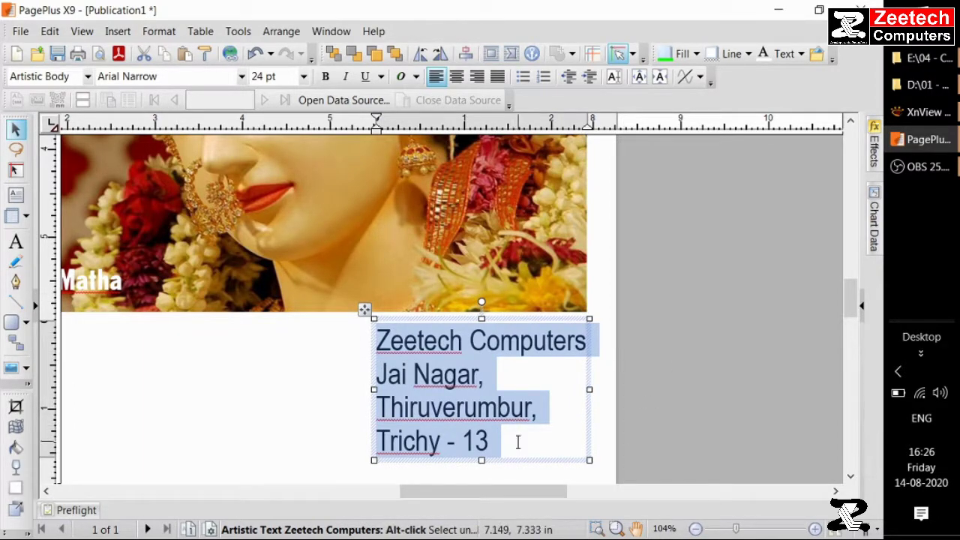
left_click(515, 440)
left_click_drag(517, 442, 376, 329)
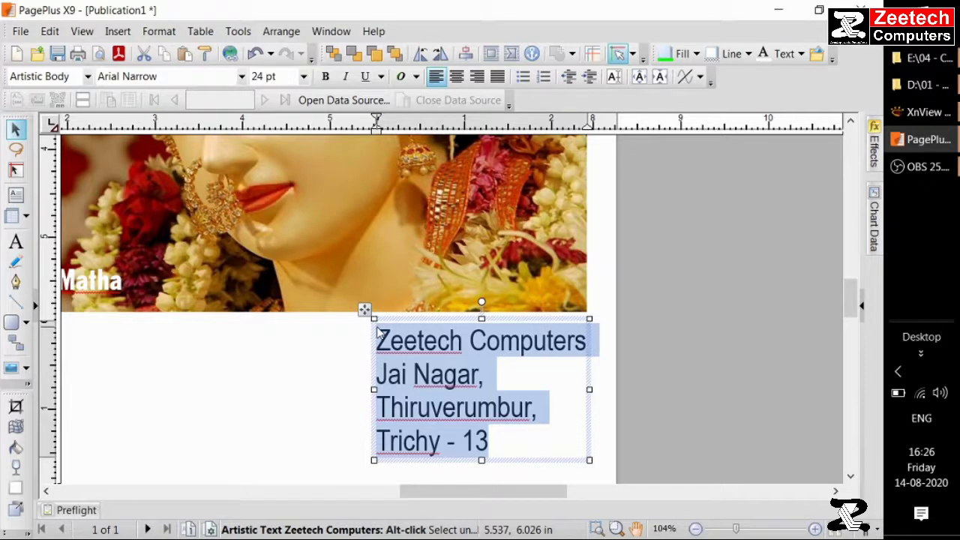
left_click(532, 443)
left_click_drag(532, 443, 333, 314)
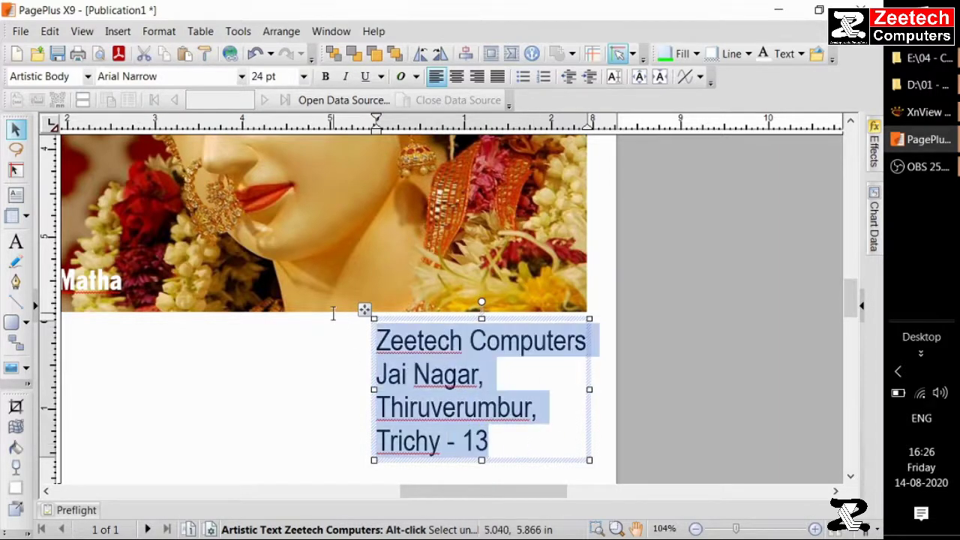
Try centre, right, justified and left alignment on the address lines, ending with centre alignment
left_click(457, 78)
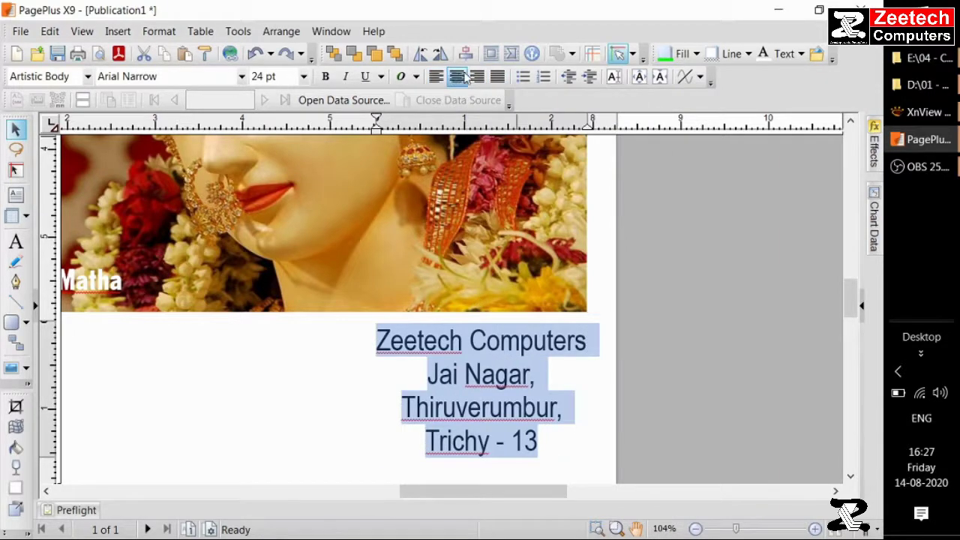
left_click(478, 77)
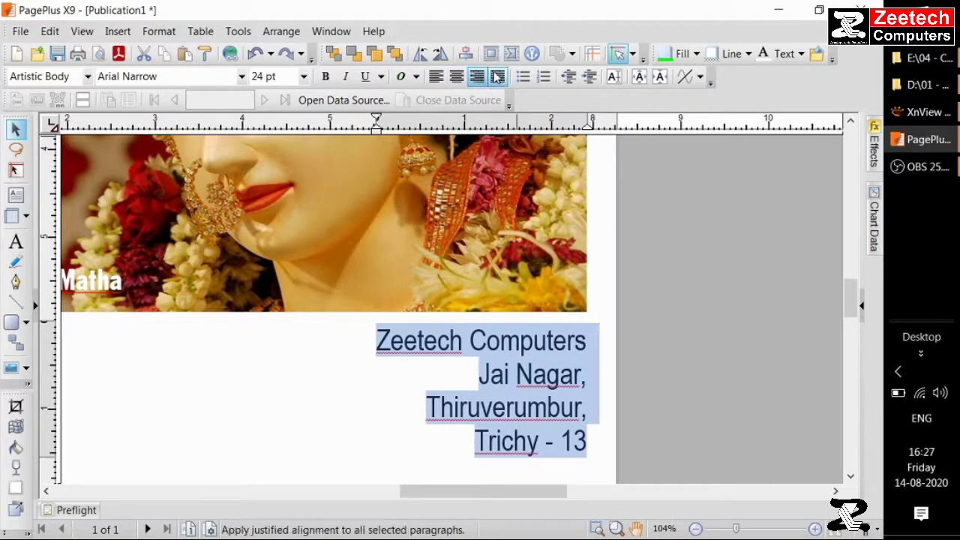
left_click(498, 78)
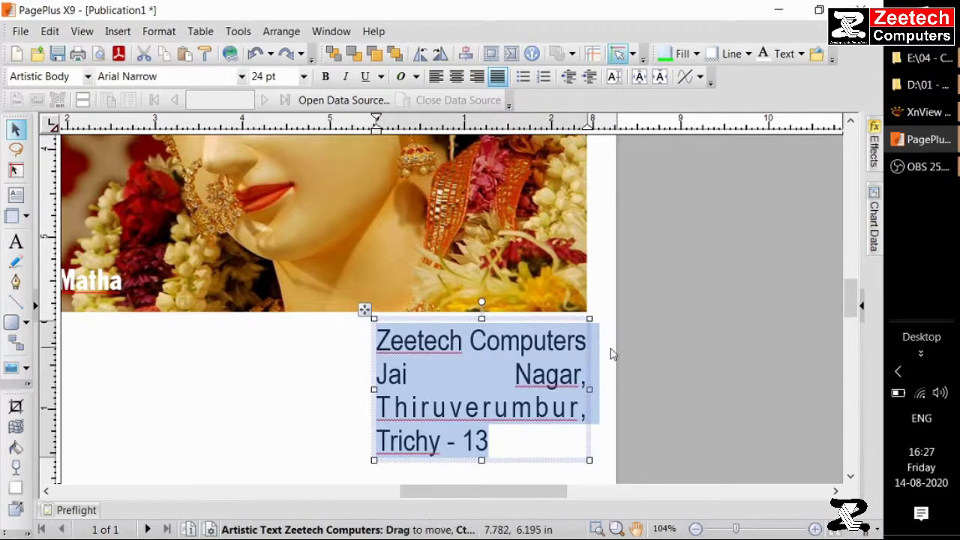
left_click(436, 77)
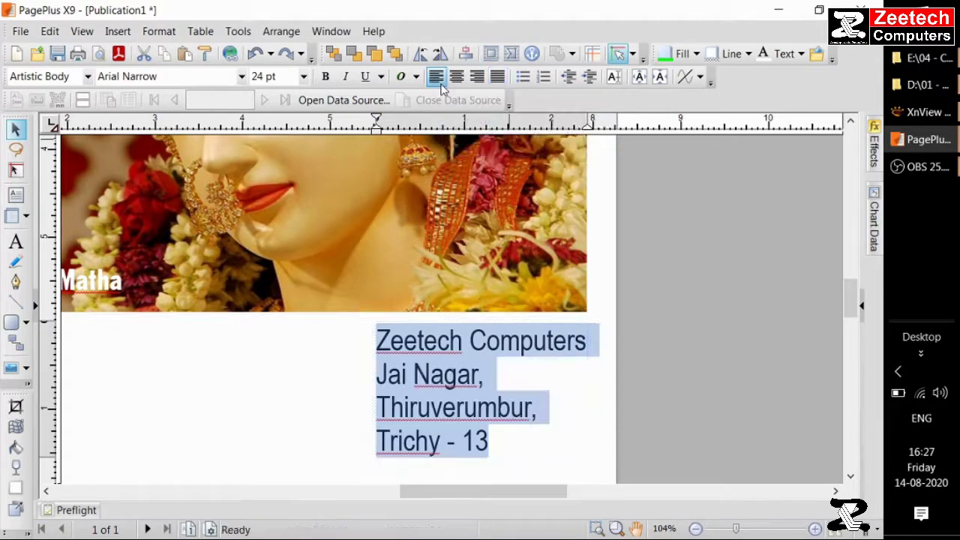
left_click(456, 79)
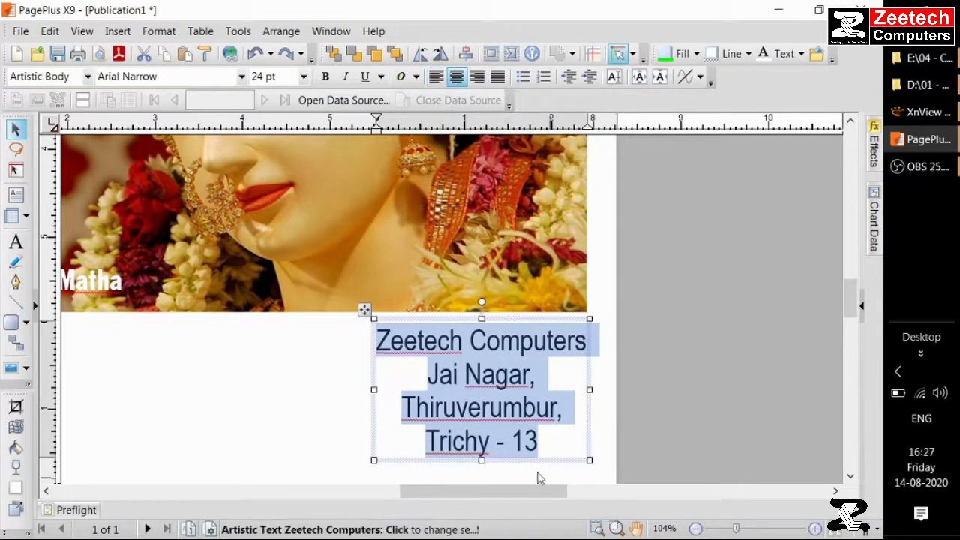
scroll(574, 425, "down", 5)
scroll(576, 425, "up", 5)
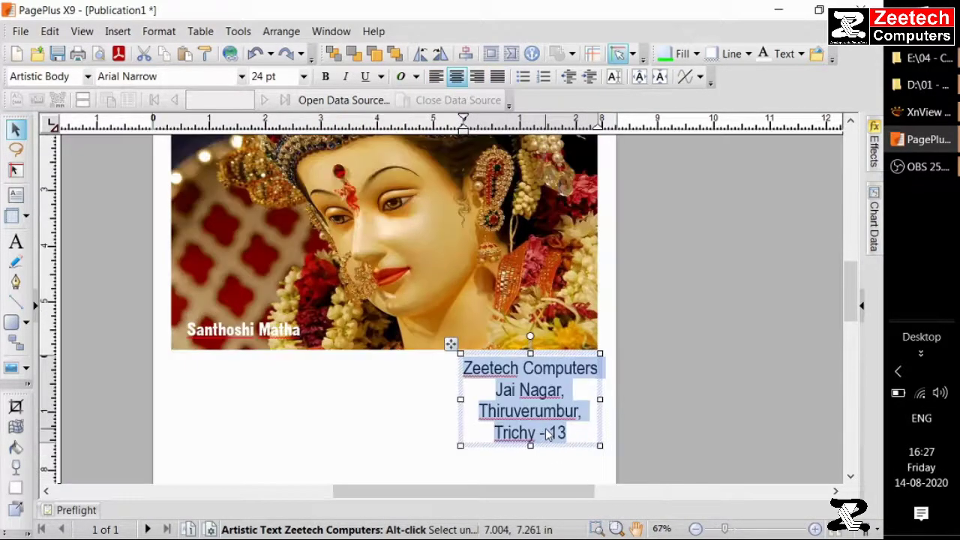
scroll(549, 436, "down", 2)
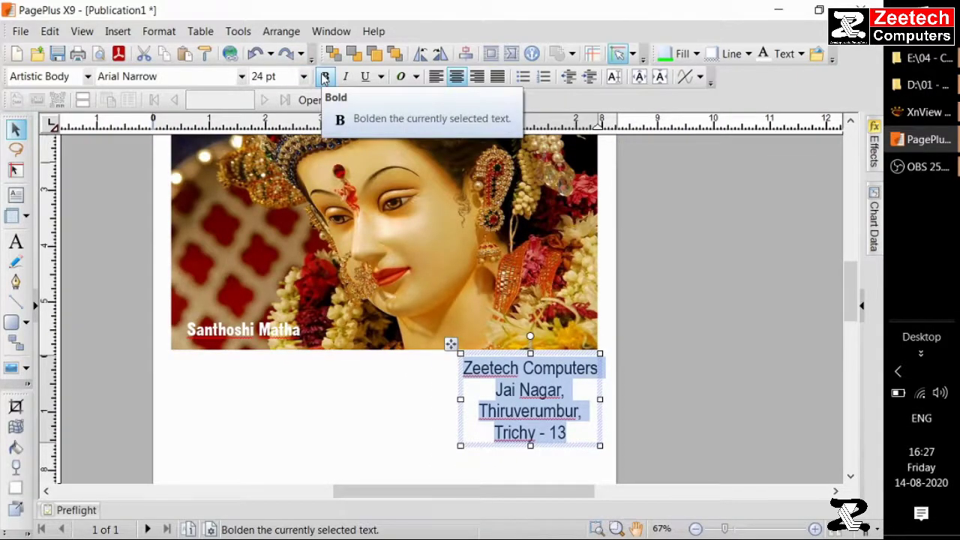
Toggle bullet formatting on and off for the "Zeetech Computers" line
left_click(495, 390)
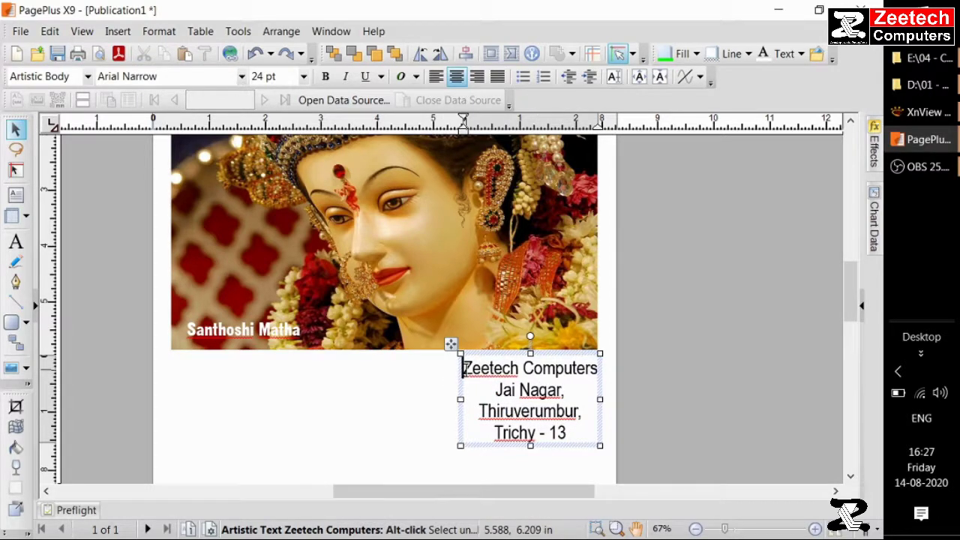
left_click(524, 78)
left_click(524, 78)
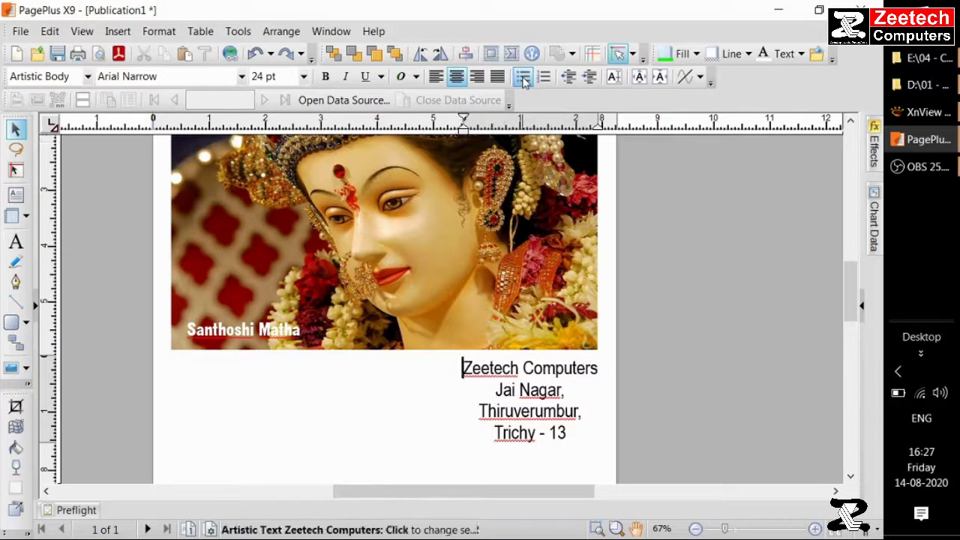
Number the "Zeetech Computers" line and add a second numbered item below it reading "J;laksdfjal;ksdfjjfj;ljlk"
left_click(545, 78)
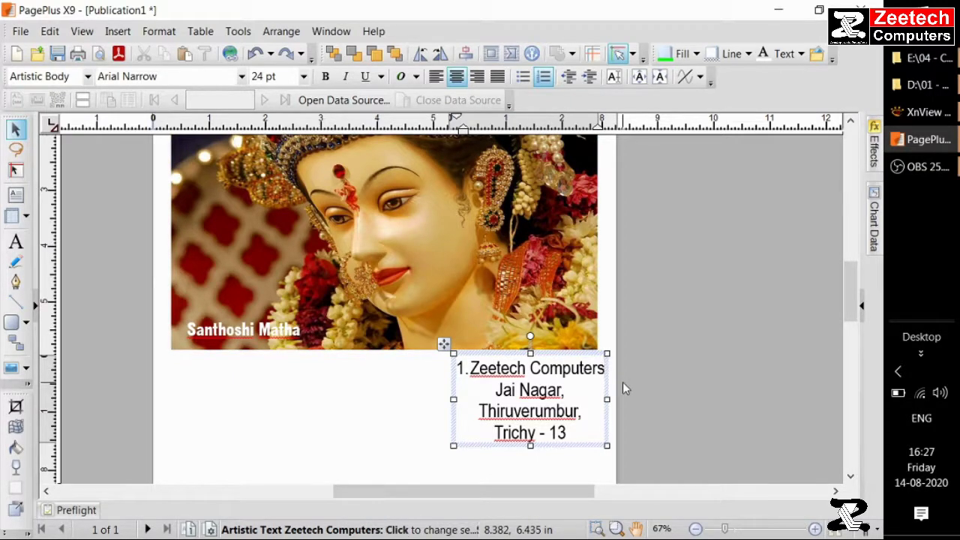
key("Return")
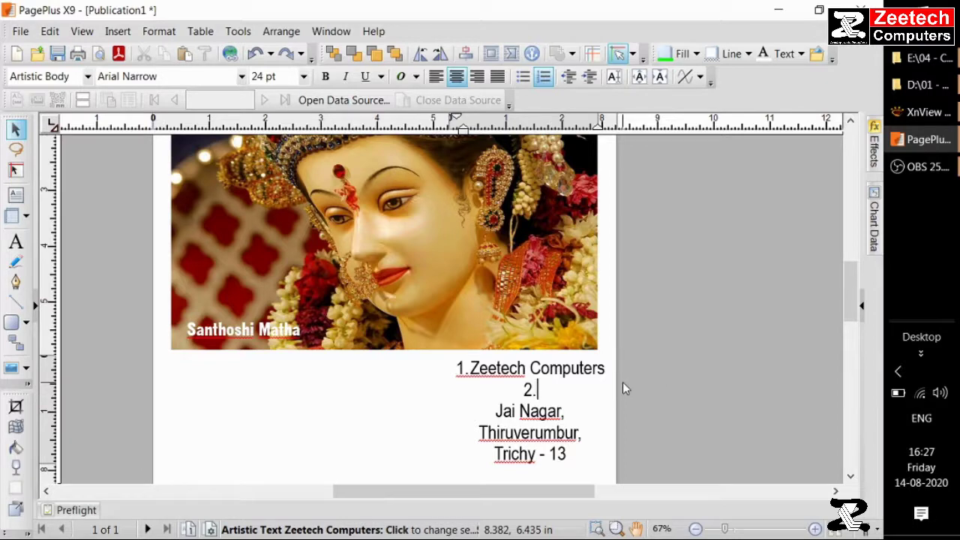
type("J;laksdfjal;ksdfjjfj;ljlk")
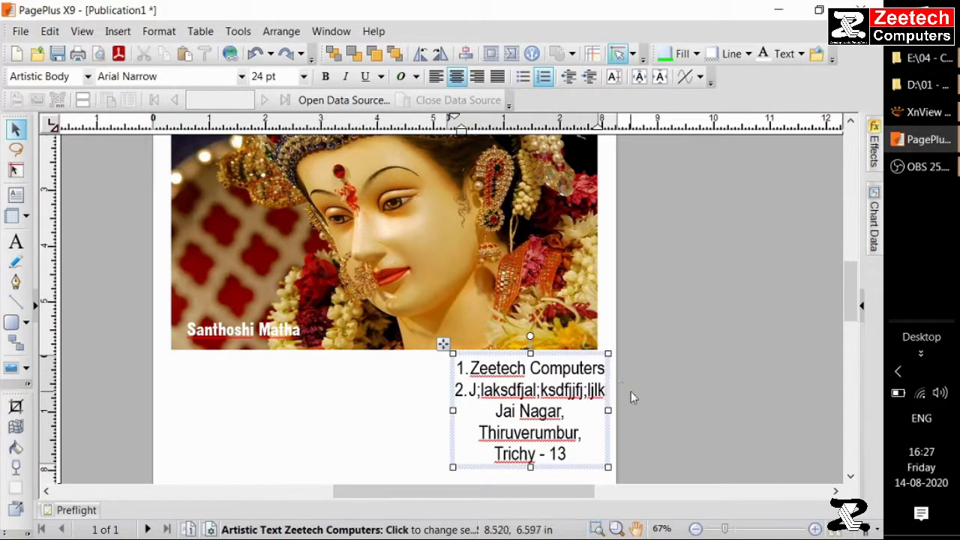
Left-align all of the address text and add a third numbered item reading "Asdfj;lkajlksdfka;ldskf"
key("ctrl+a")
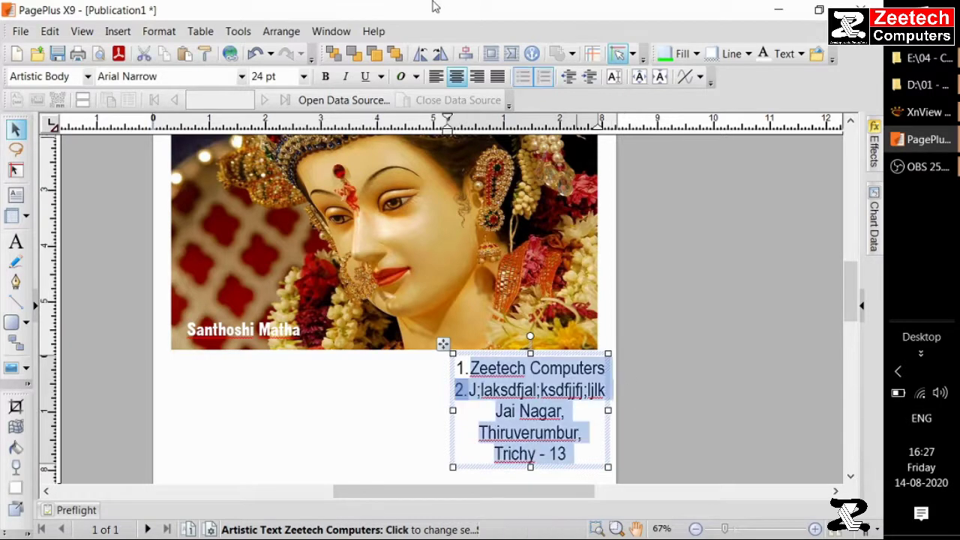
left_click(439, 78)
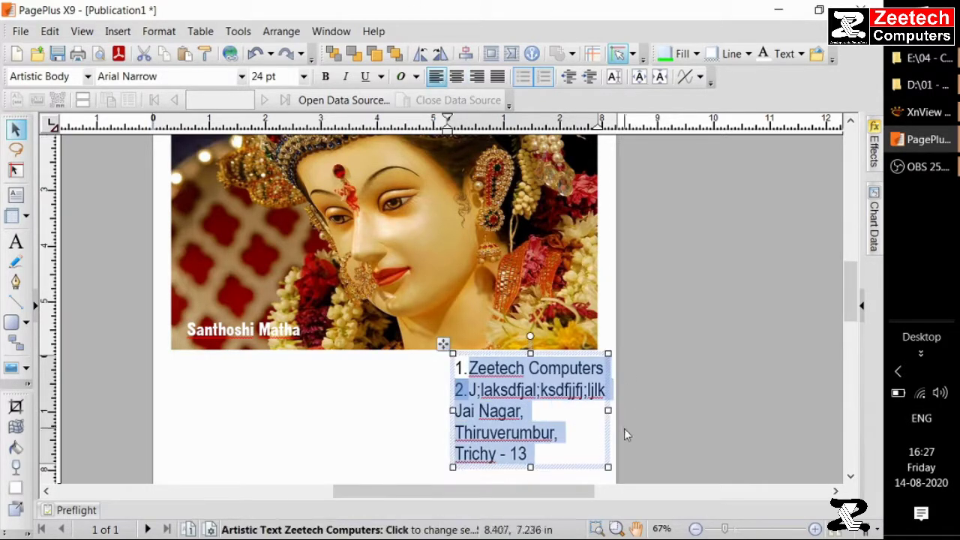
left_click(605, 391)
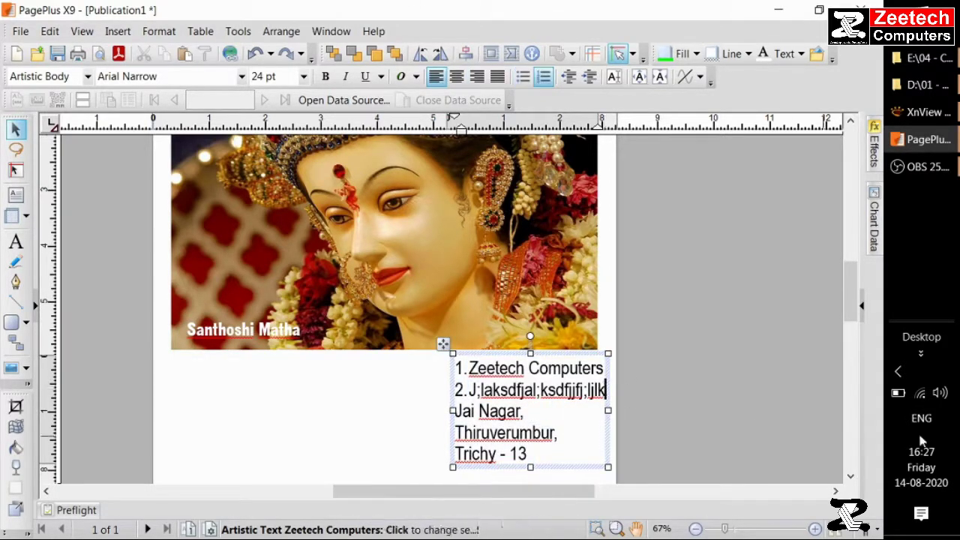
key("Return")
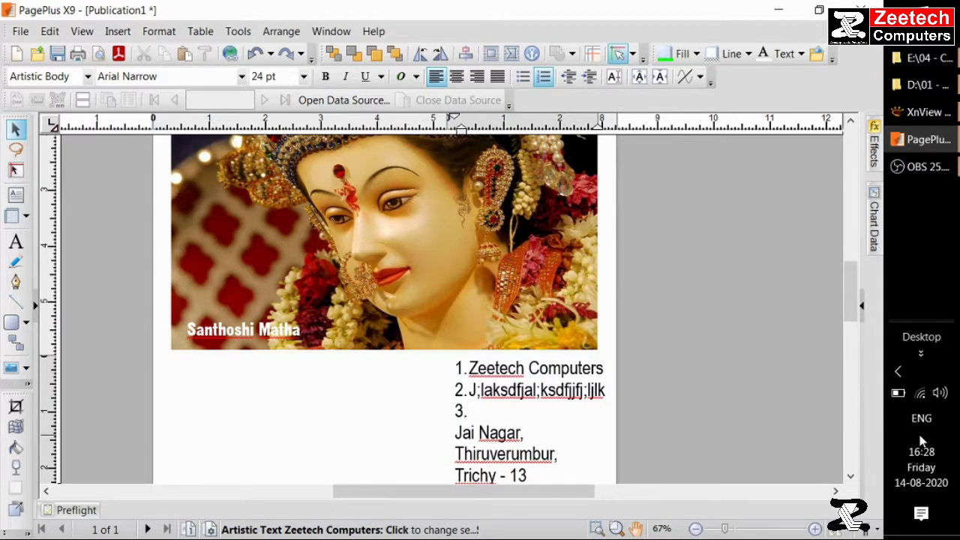
type("Asdfj;lkajlksdfka;ldskf")
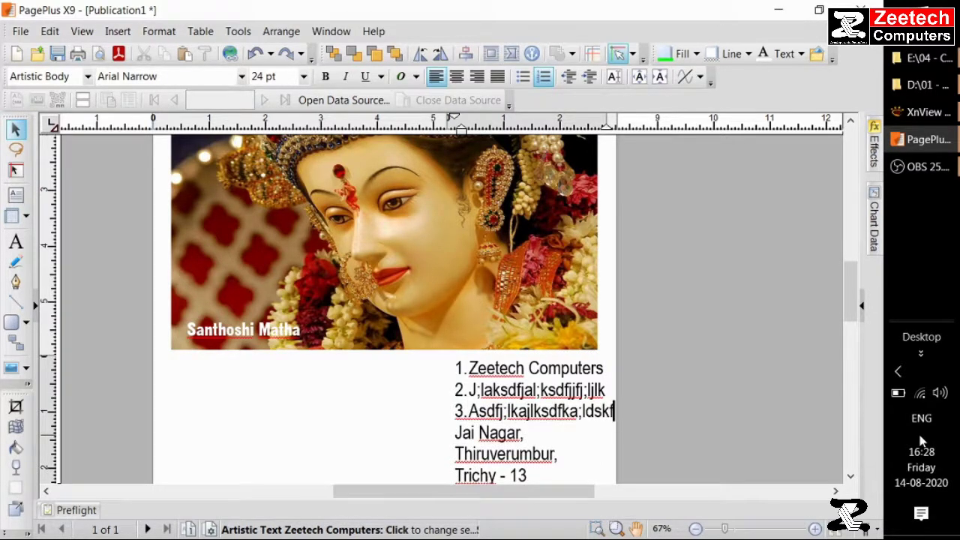
Delete the entire address text object below the picture
key("ctrl+a")
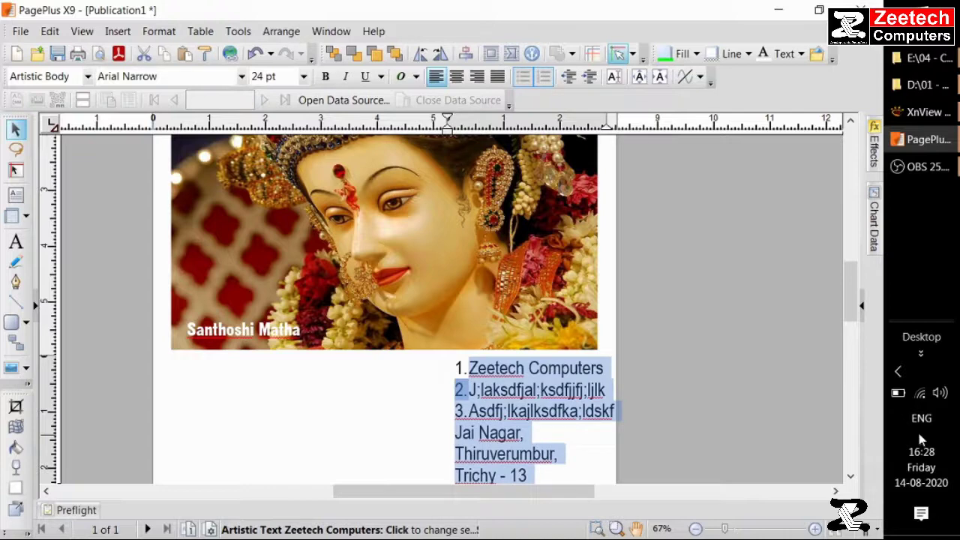
mouse_move(439, 343)
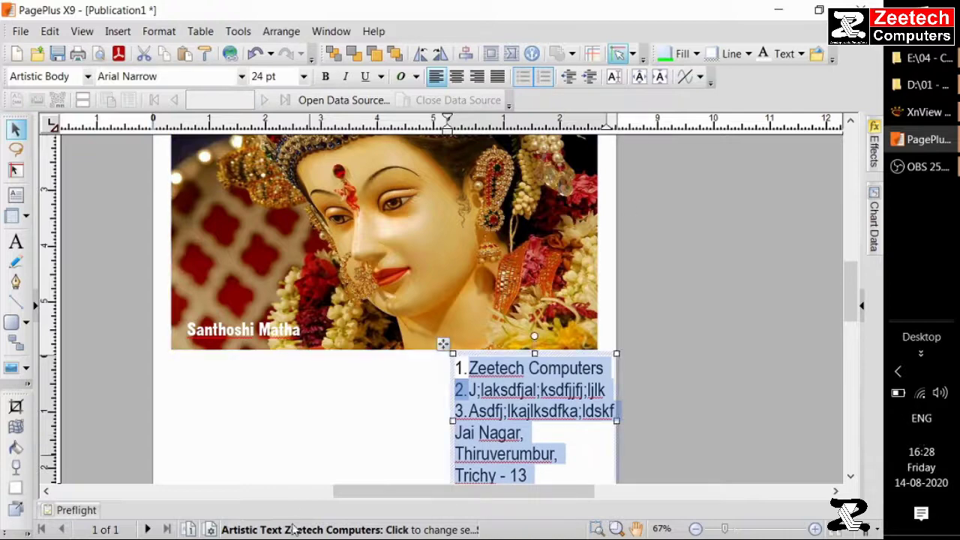
left_click(442, 343)
key("Delete")
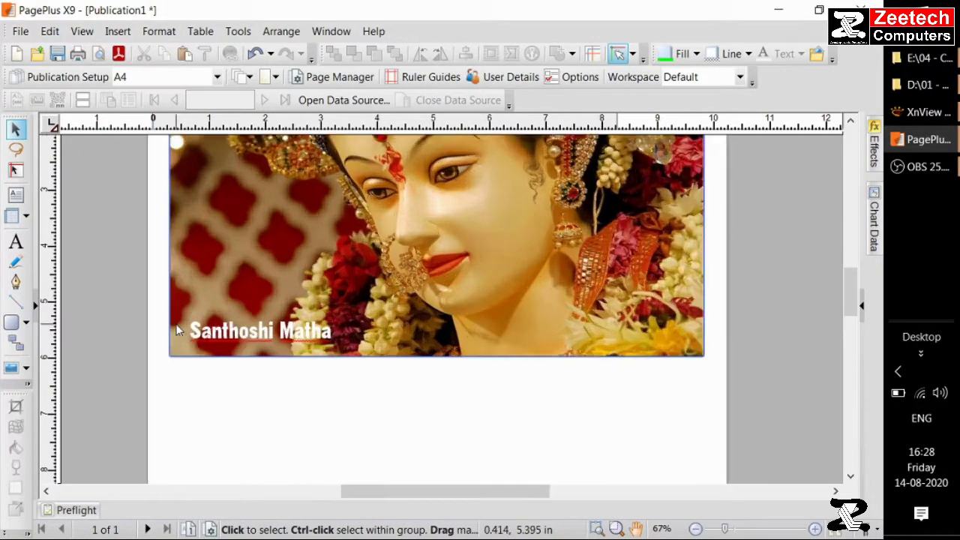
Select the caption's text on the picture, review the available text colours and deselect the caption
scroll(178, 330, "up", 3)
left_click(229, 340)
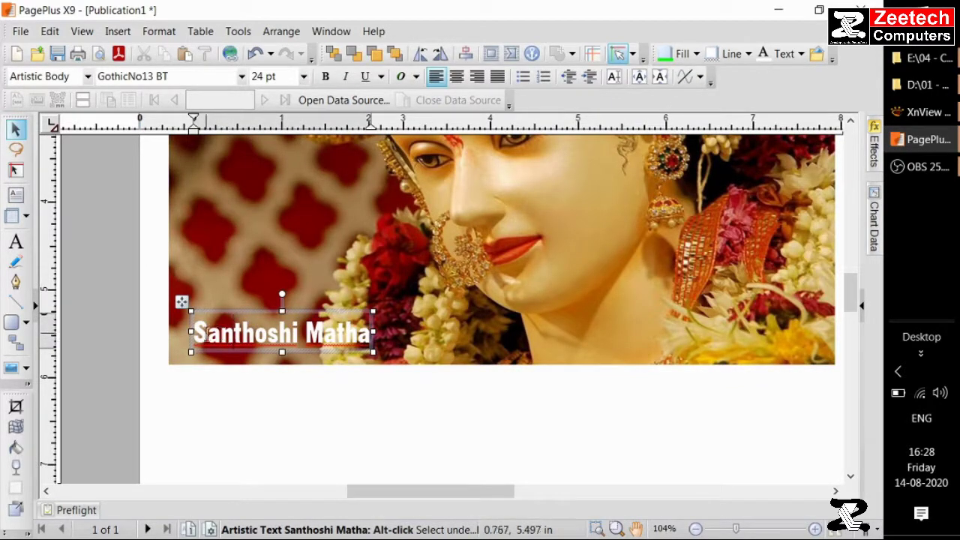
left_click_drag(193, 334, 384, 336)
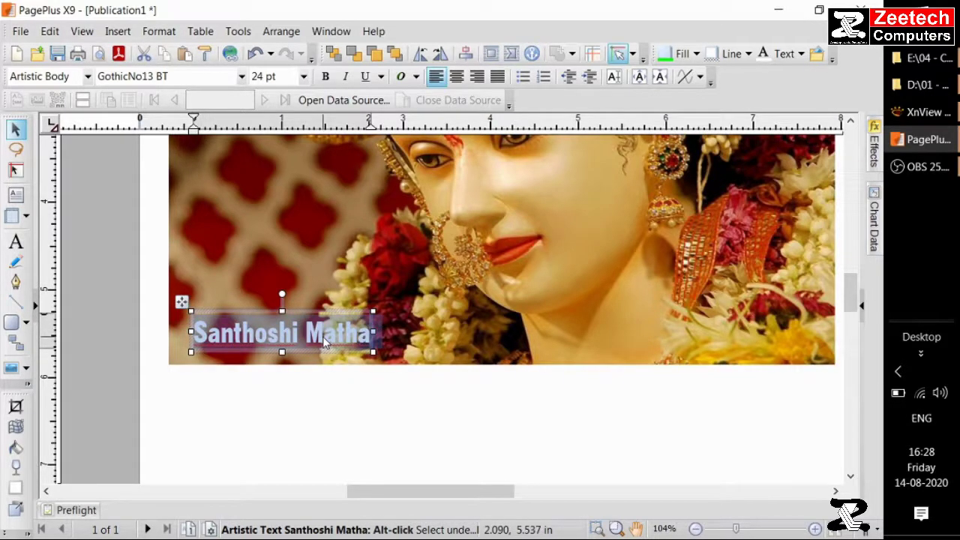
left_click(332, 418)
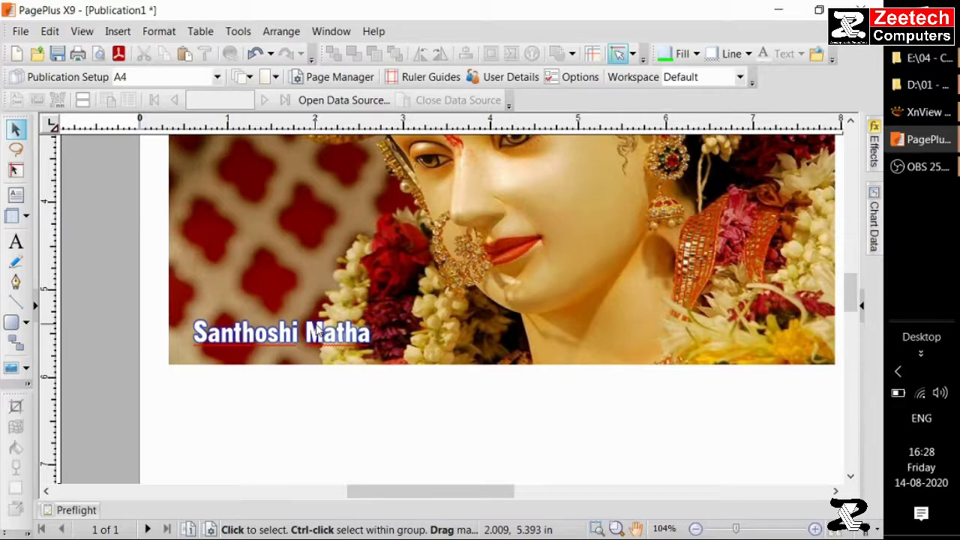
left_click(326, 336)
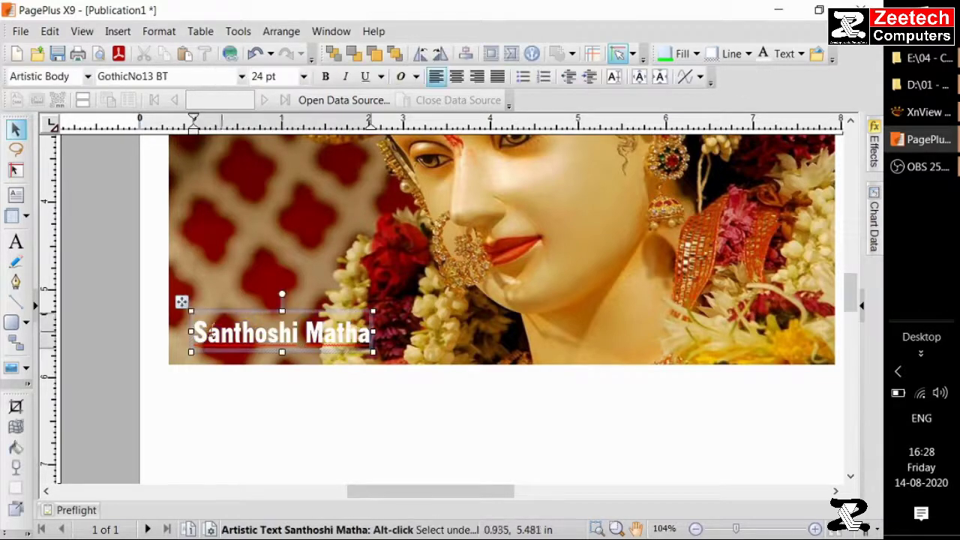
key("ctrl+a")
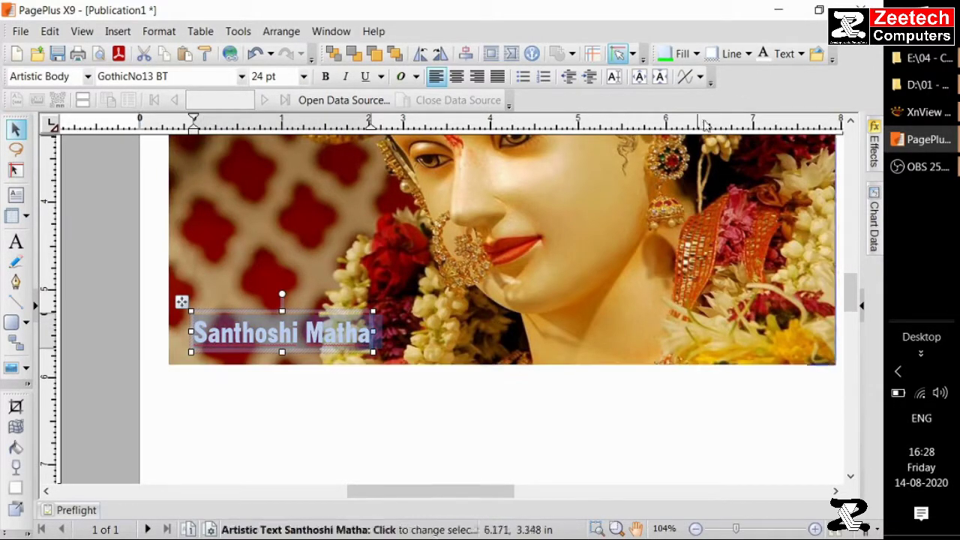
left_click(801, 54)
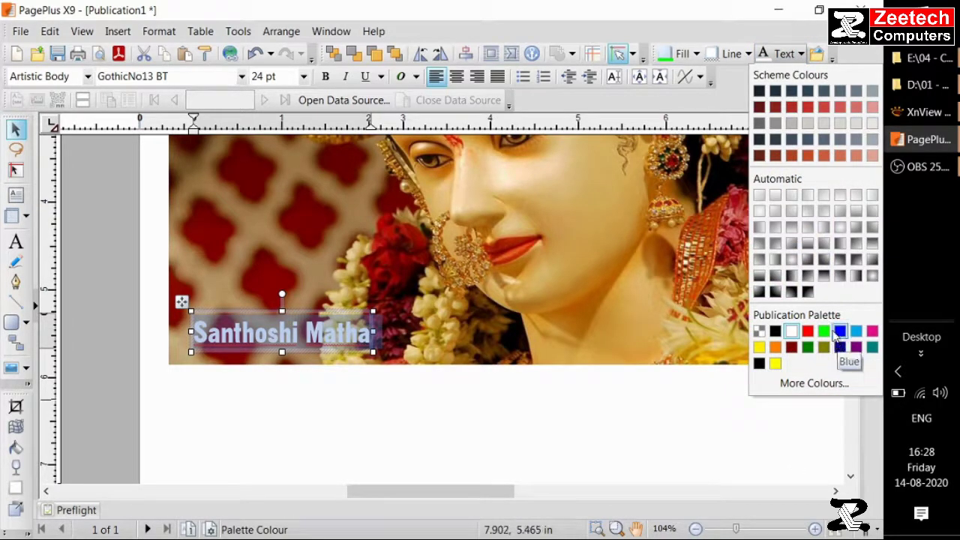
left_click(335, 433)
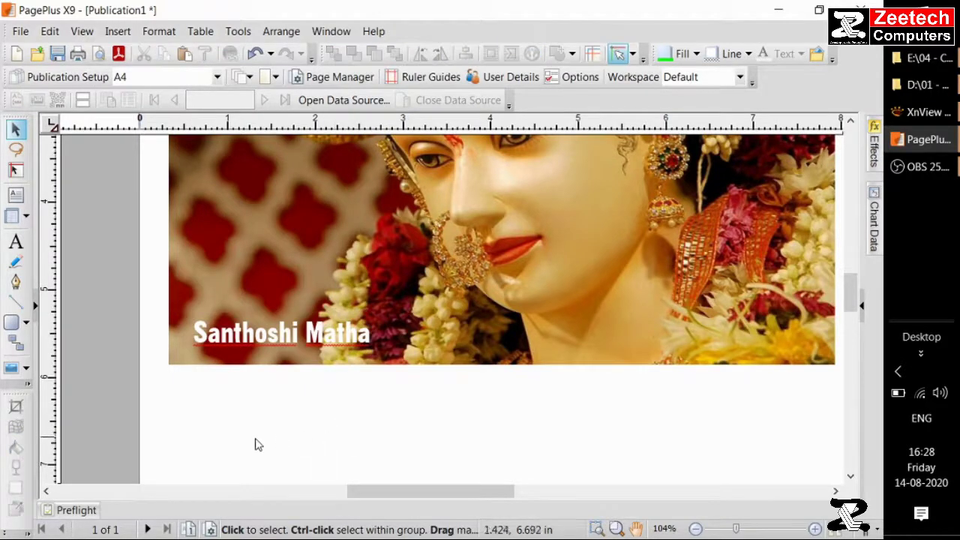
Move the white caption off the picture onto the blank page below it and colour its text black
left_click(333, 342)
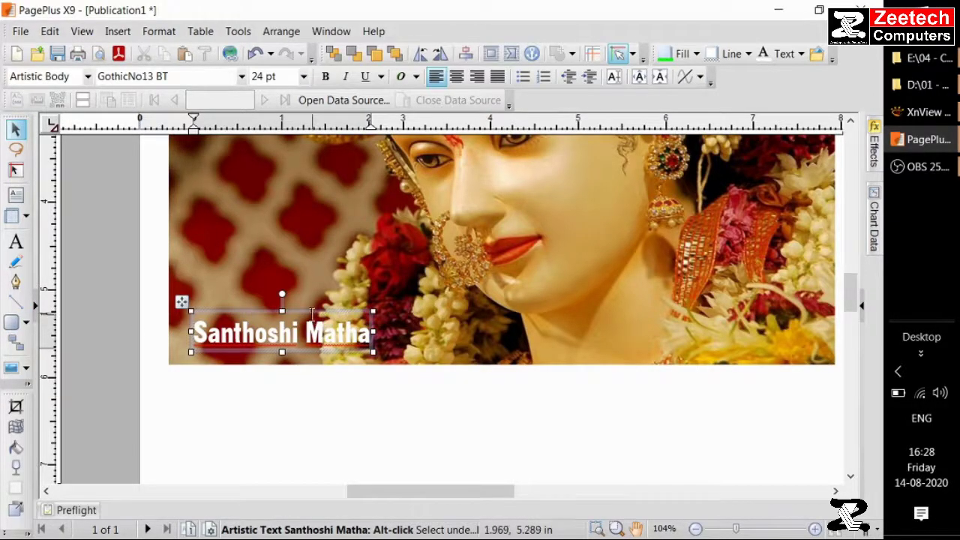
left_click_drag(312, 314, 334, 417)
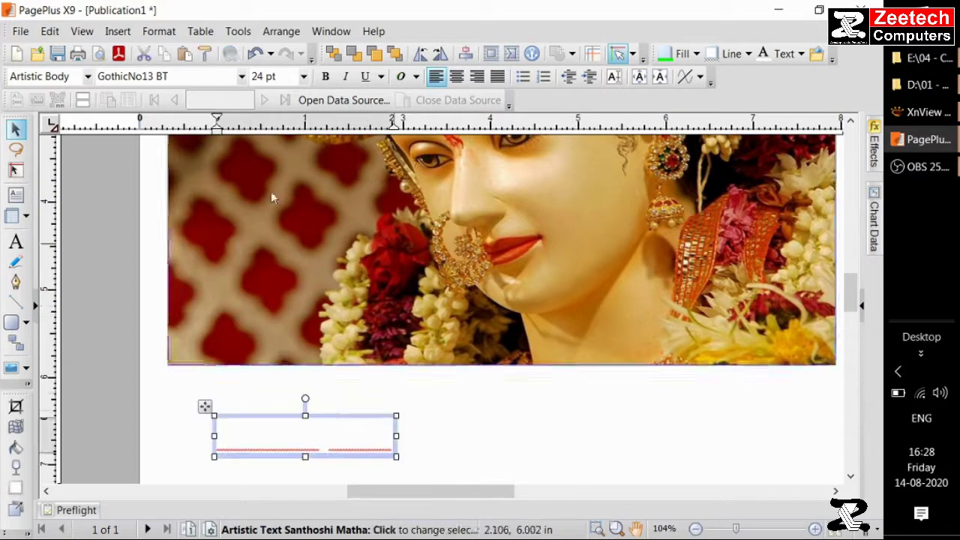
left_click(800, 54)
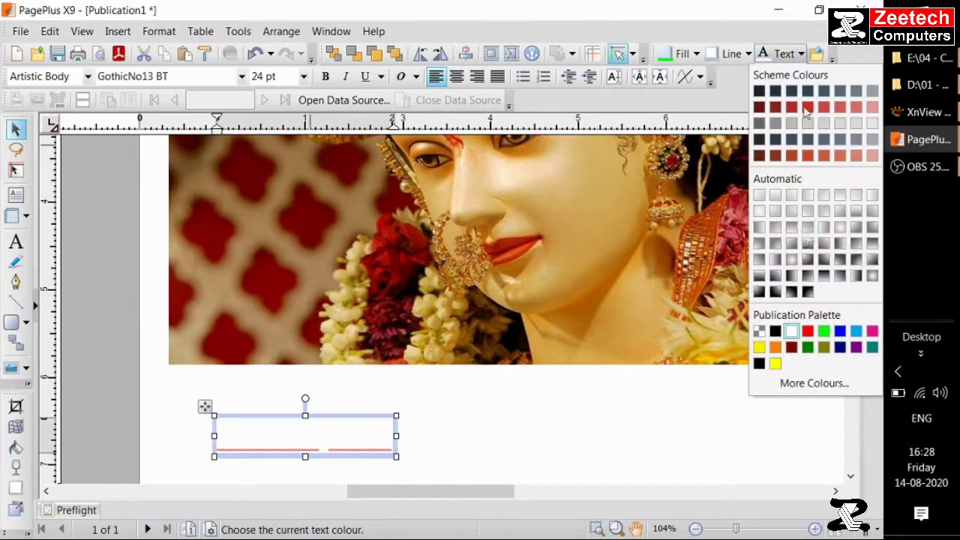
left_click(777, 334)
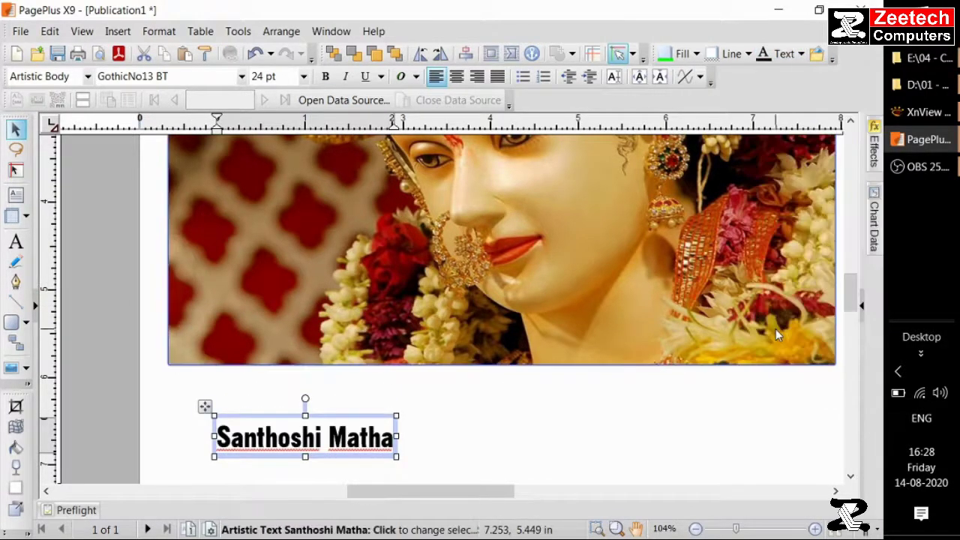
left_click_drag(433, 462, 9, 360)
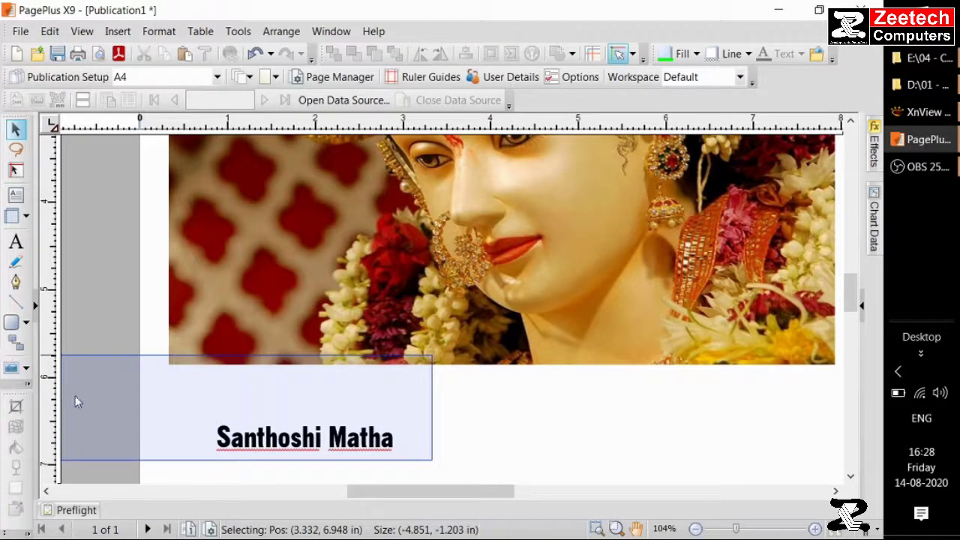
left_click_drag(75, 403, 75, 402)
left_click(500, 438)
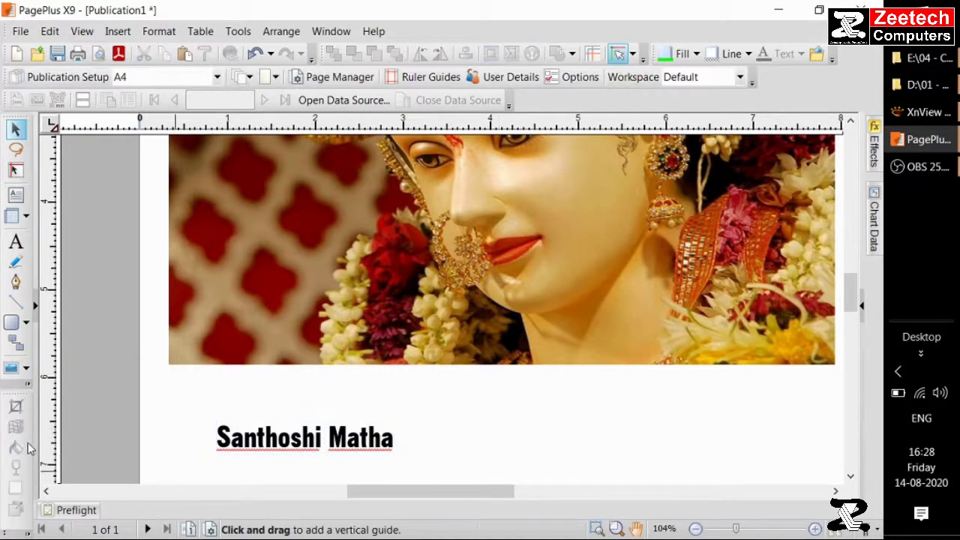
Draw a rectangle about 2.1 by 0.5 in, flush with the picture's lower-left corner, with a bright green fill and no outline
left_click(12, 322)
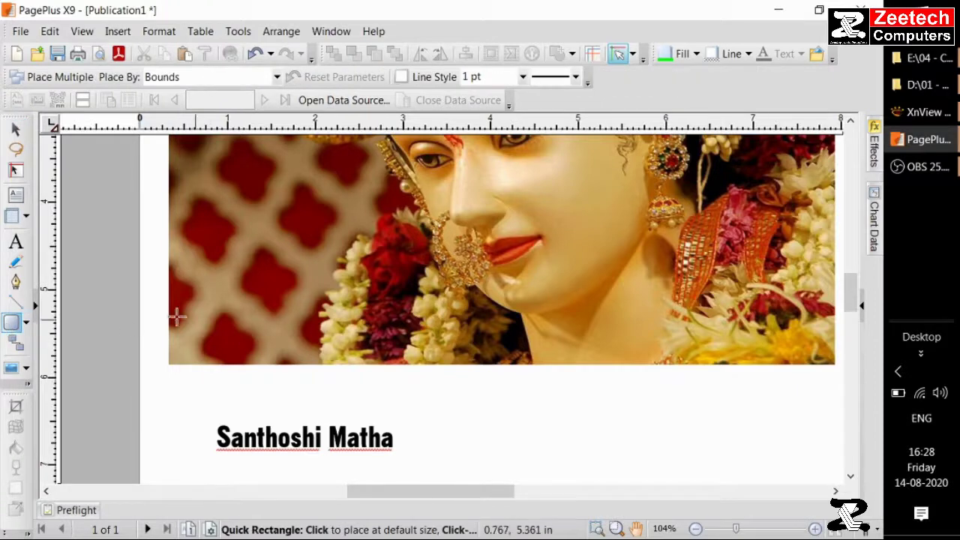
left_click_drag(187, 320, 376, 367)
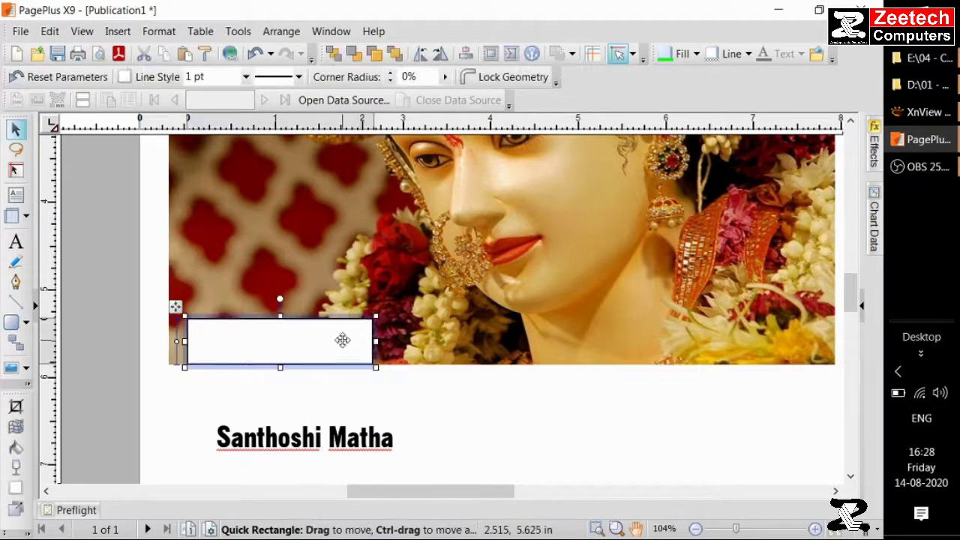
left_click_drag(342, 340, 328, 338)
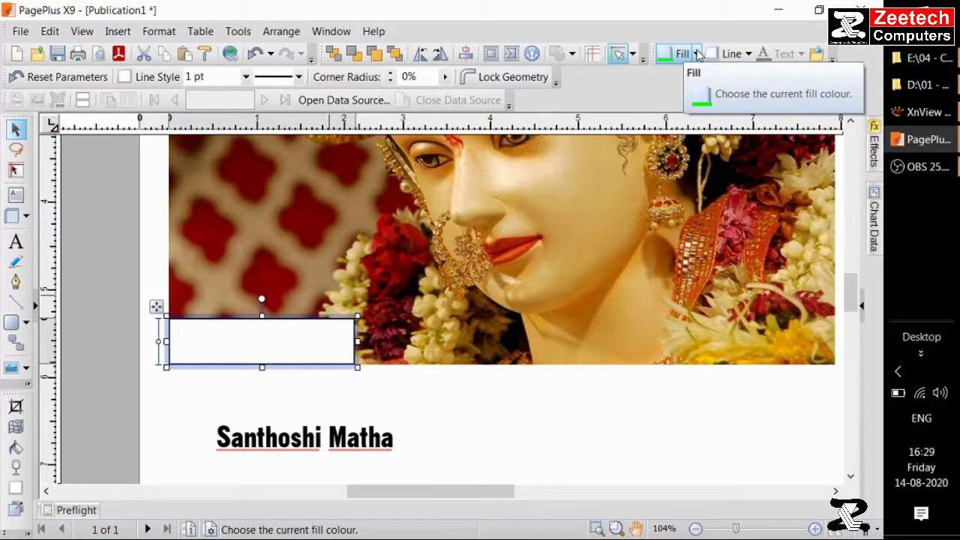
left_click(697, 53)
left_click(727, 333)
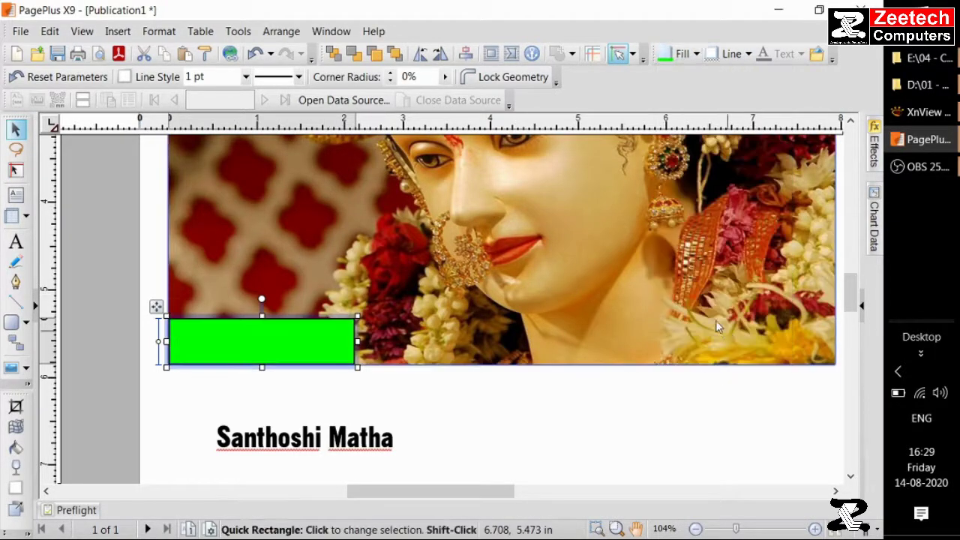
left_click(728, 54)
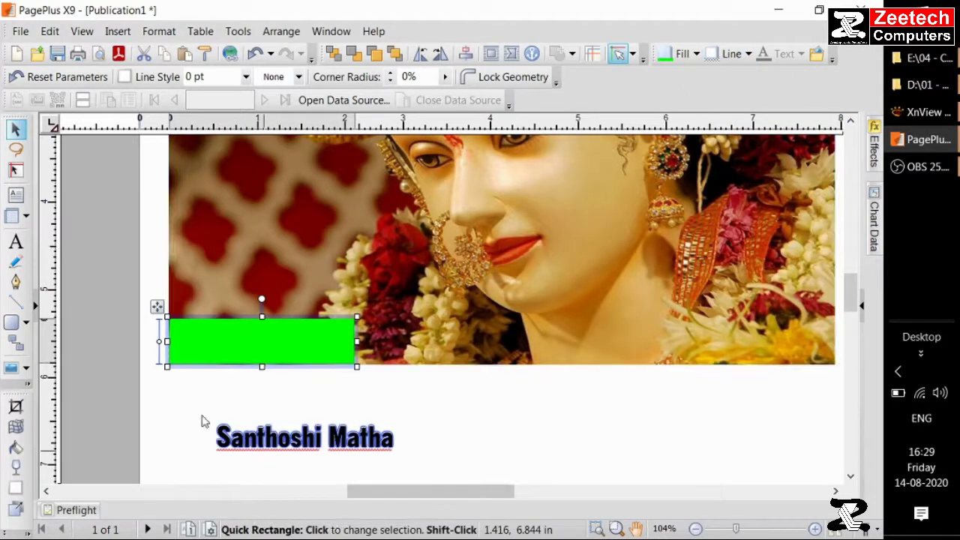
Move the black caption up onto the green rectangle and deselect it
left_click_drag(201, 422, 158, 315)
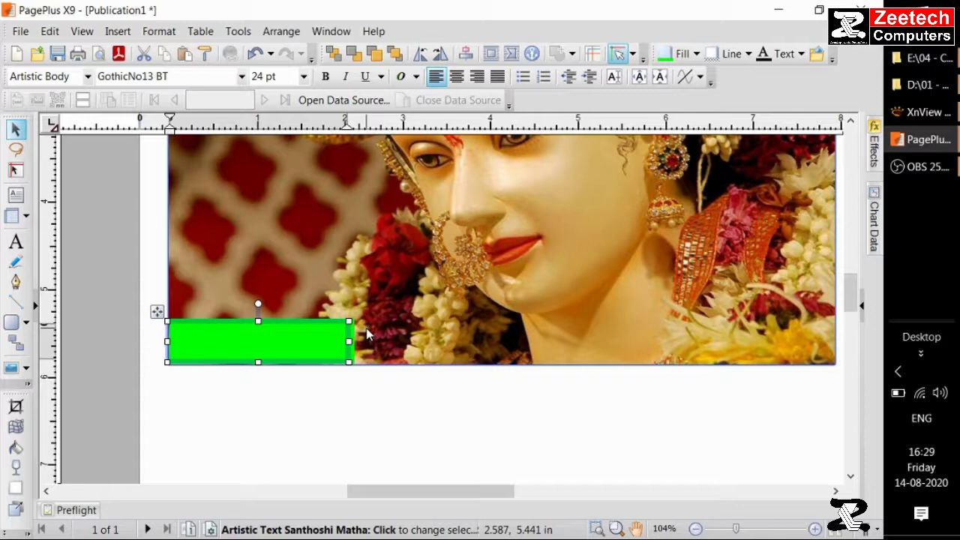
left_click(356, 377)
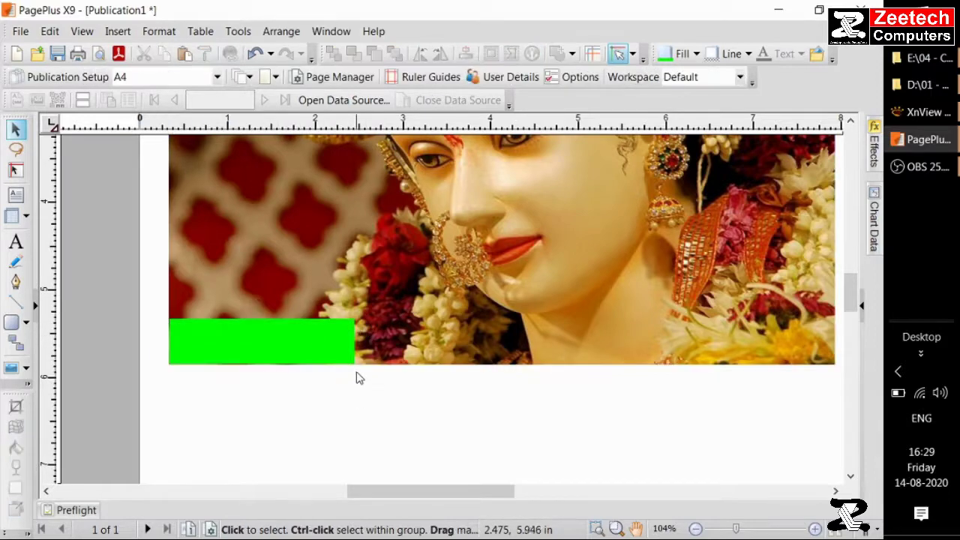
Try sending the green rectangle to the very back and moving the picture aside to expose it, undoing both changes
left_click(352, 339)
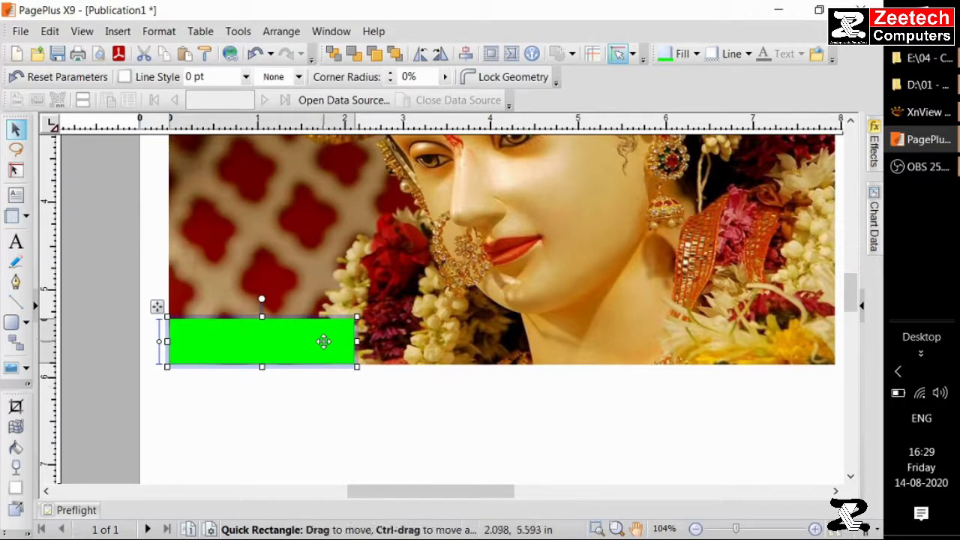
left_click(334, 53)
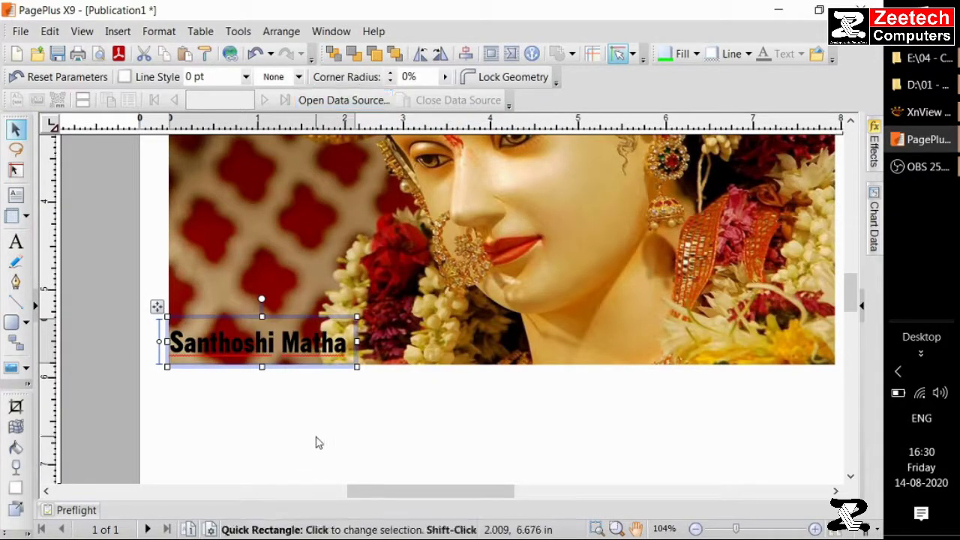
left_click(288, 280)
left_click_drag(287, 275, 463, 187)
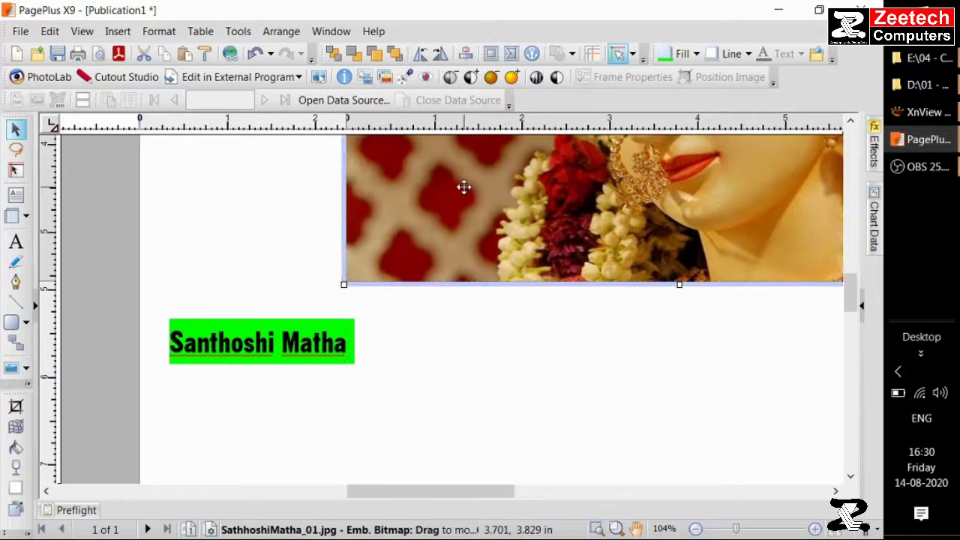
key("ctrl+z")
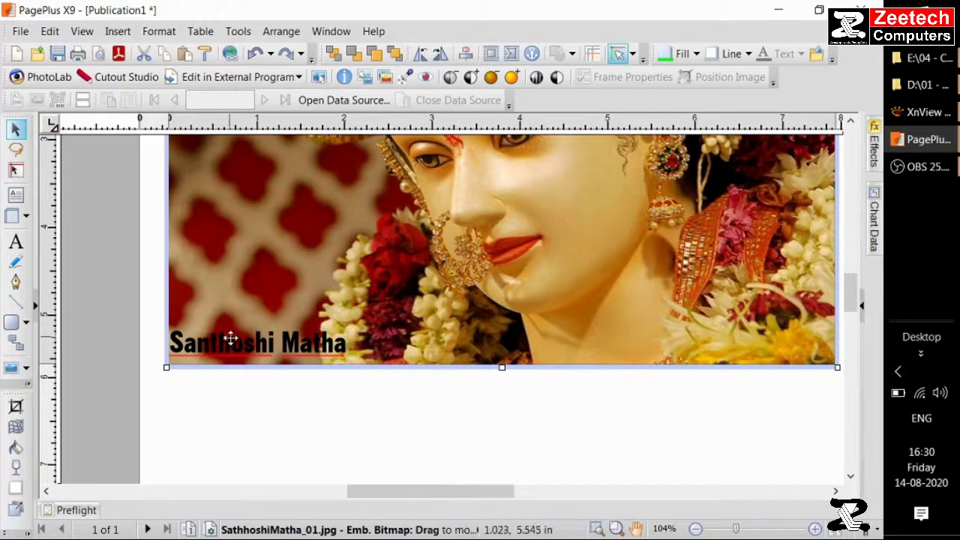
Send the green rectangle back by one level so it sits behind the caption, and deselect it
left_click(289, 360)
left_click(298, 340)
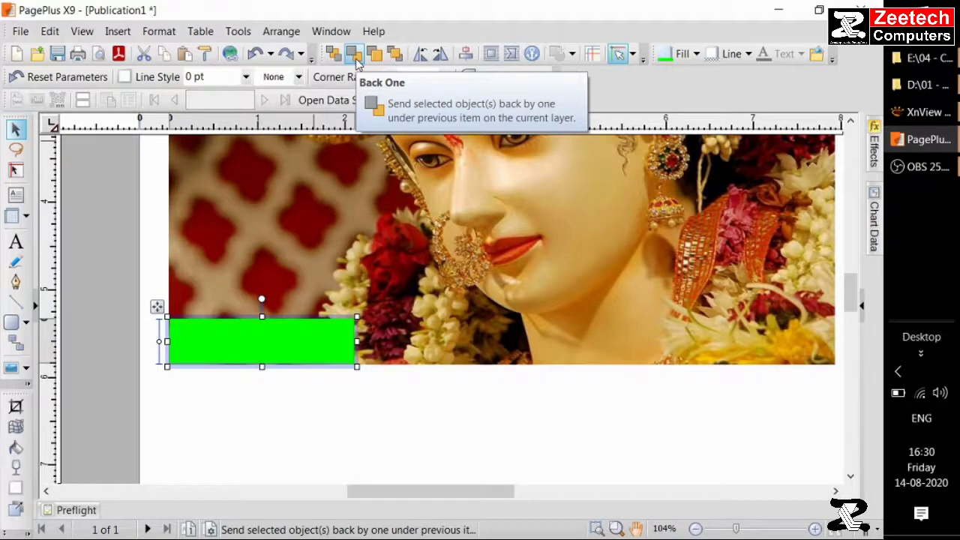
left_click(354, 54)
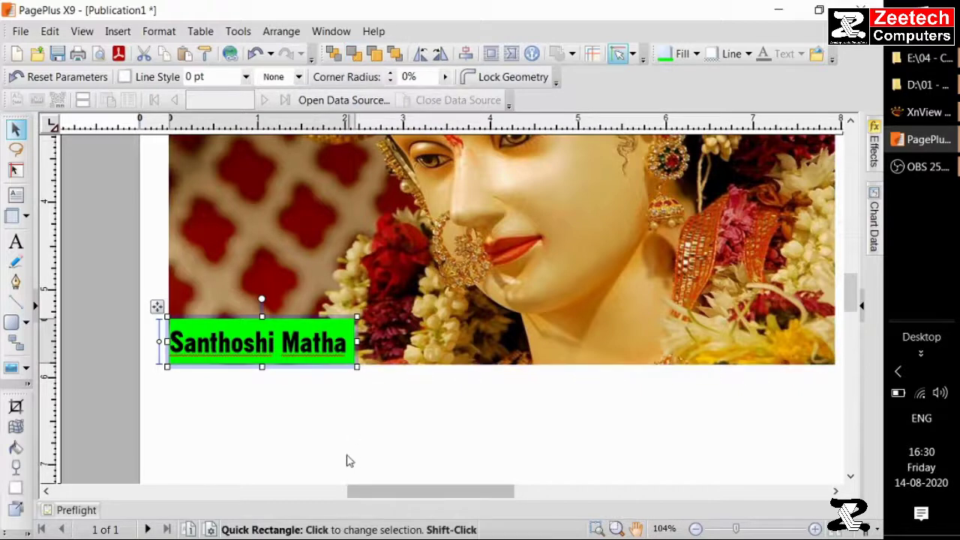
left_click(334, 391)
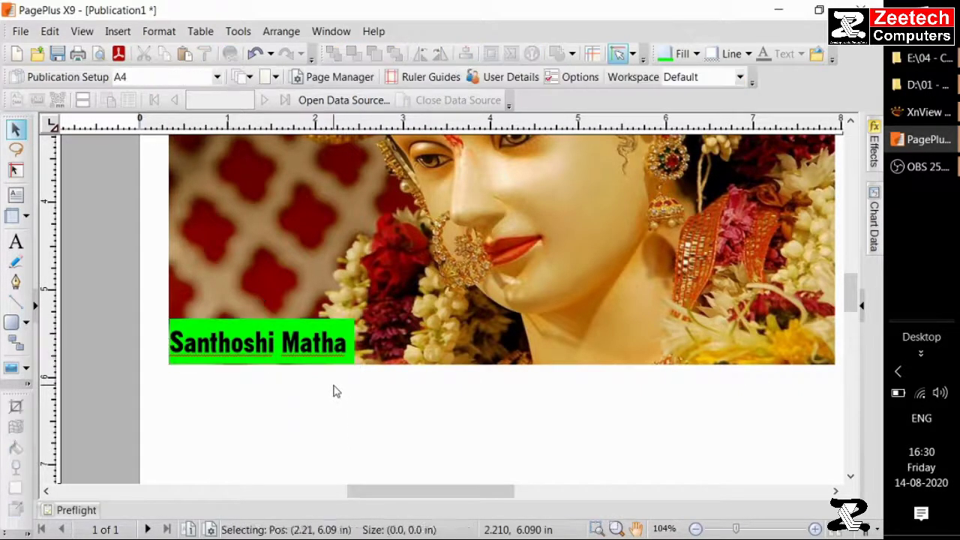
Try red for the caption text on the green rectangle and restore its colour to black
left_click(328, 341)
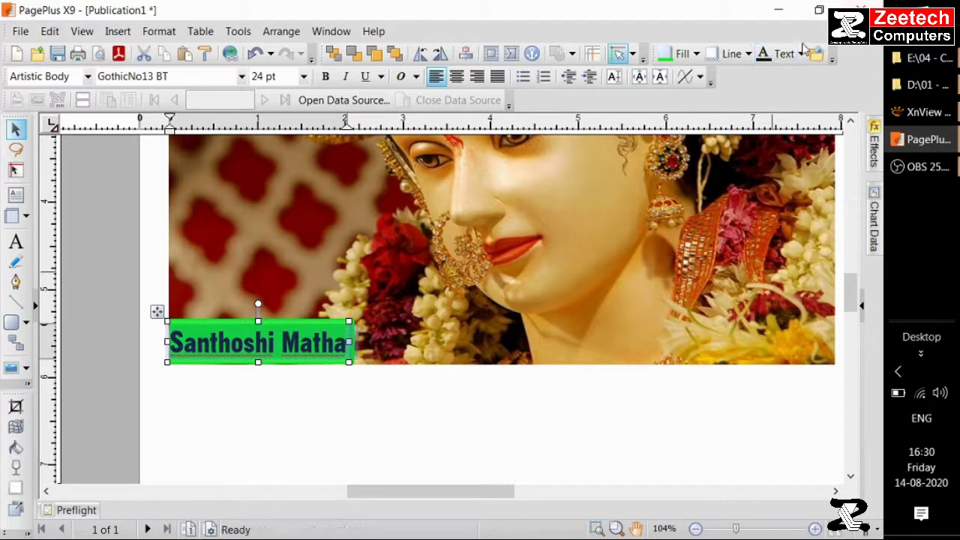
left_click(802, 54)
left_click(796, 339)
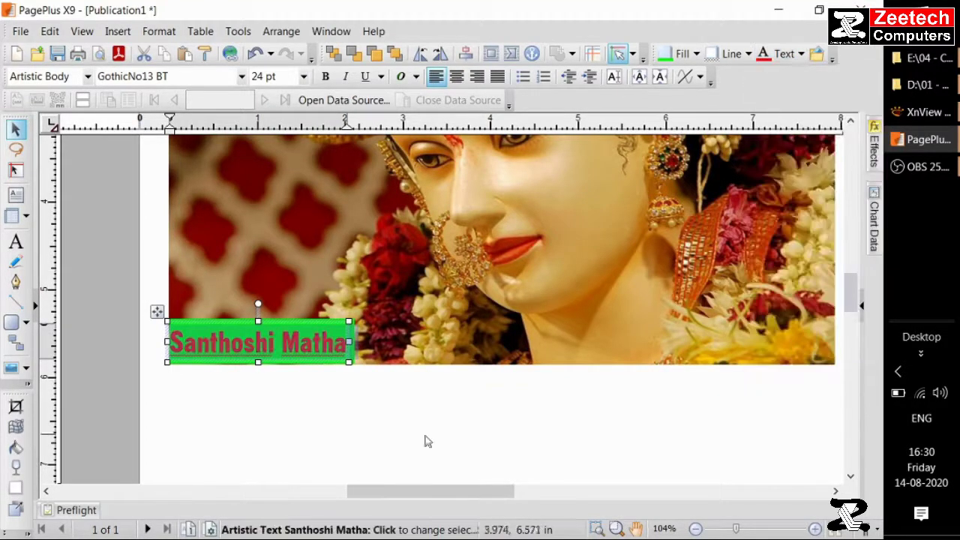
left_click(333, 435)
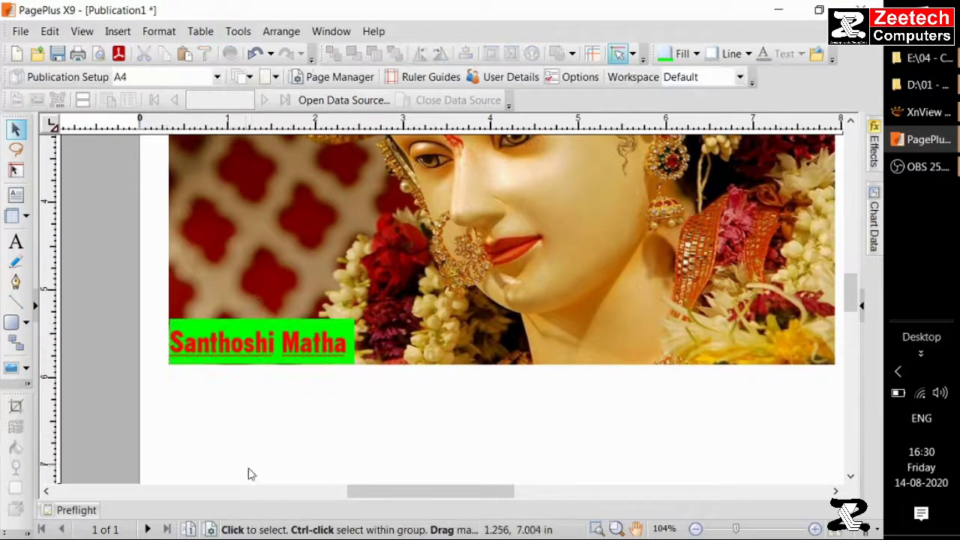
left_click(250, 354)
left_click(801, 54)
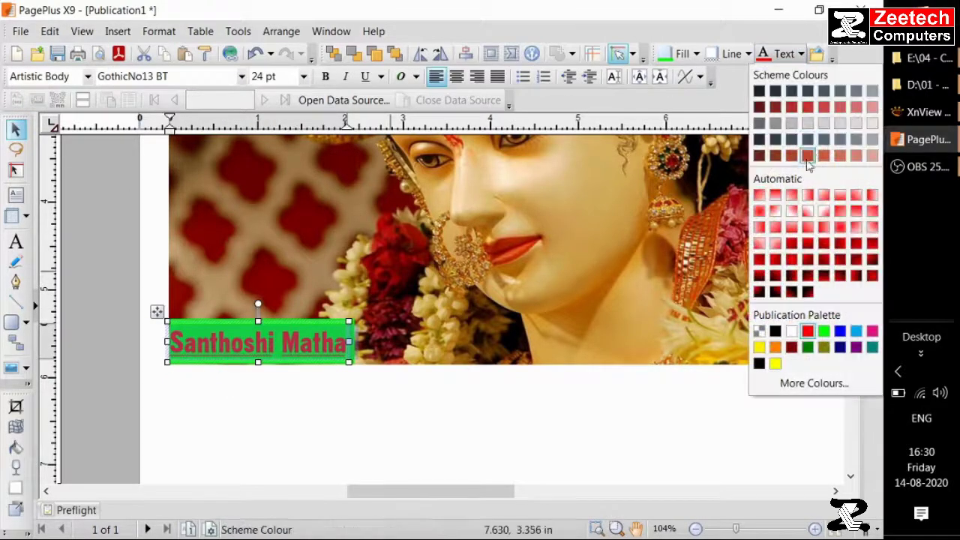
left_click(776, 331)
left_click(298, 431)
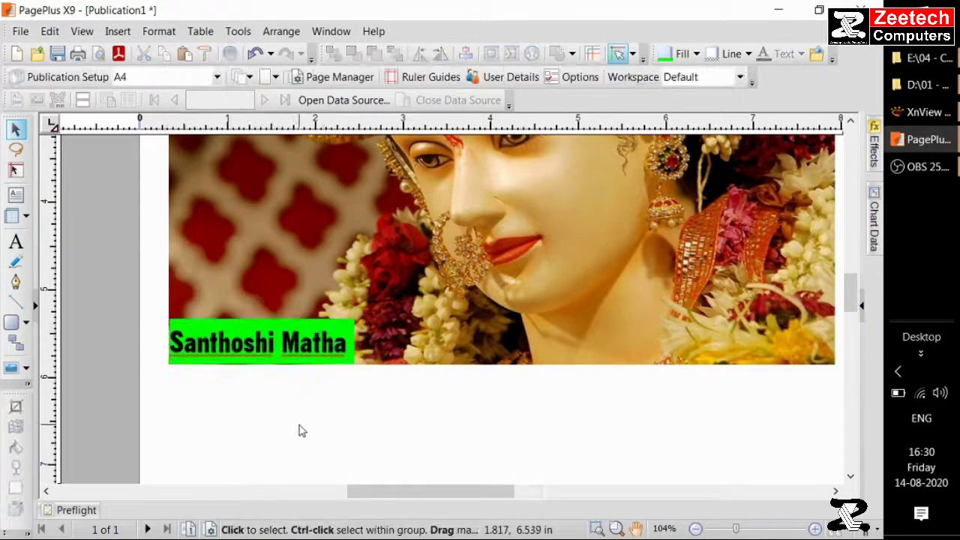
scroll(299, 426, "down", 3)
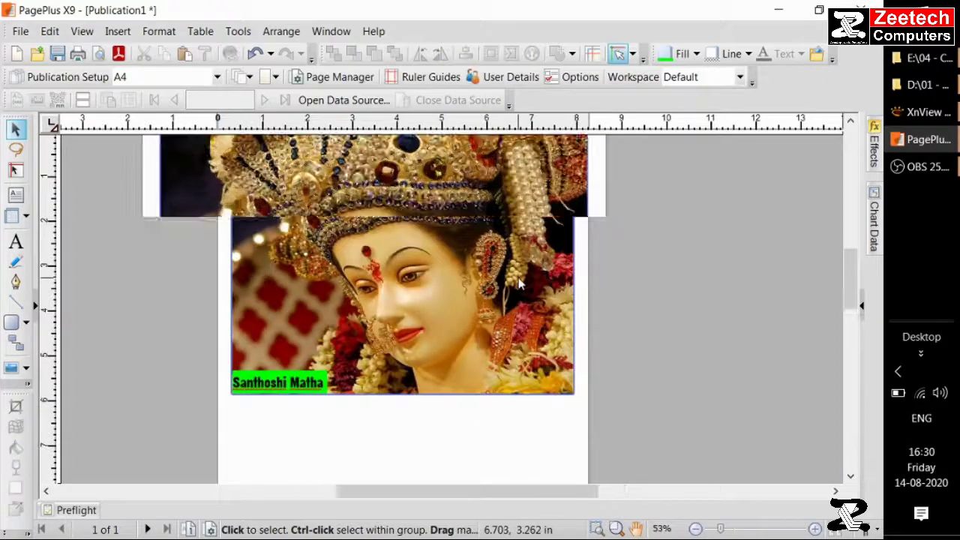
scroll(520, 283, "up", 3)
scroll(535, 279, "down", 2)
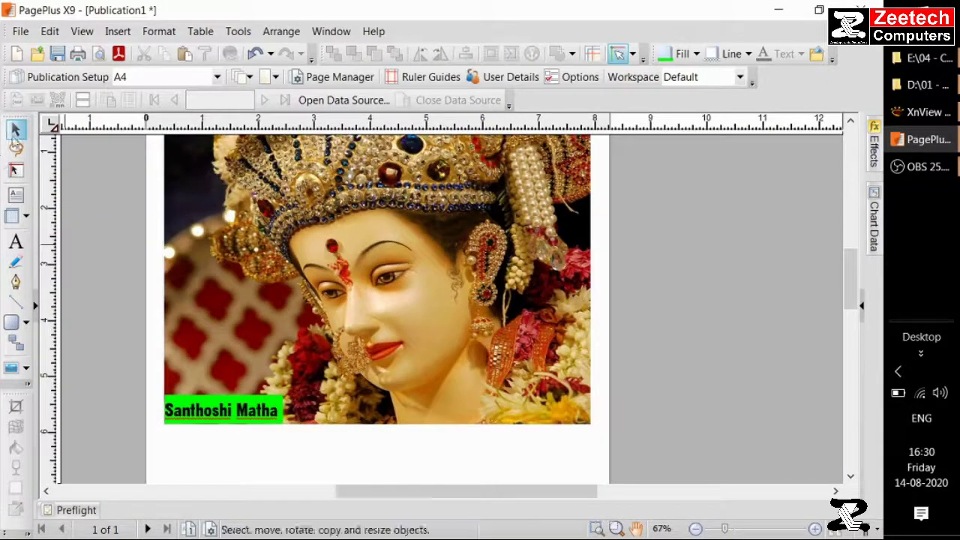